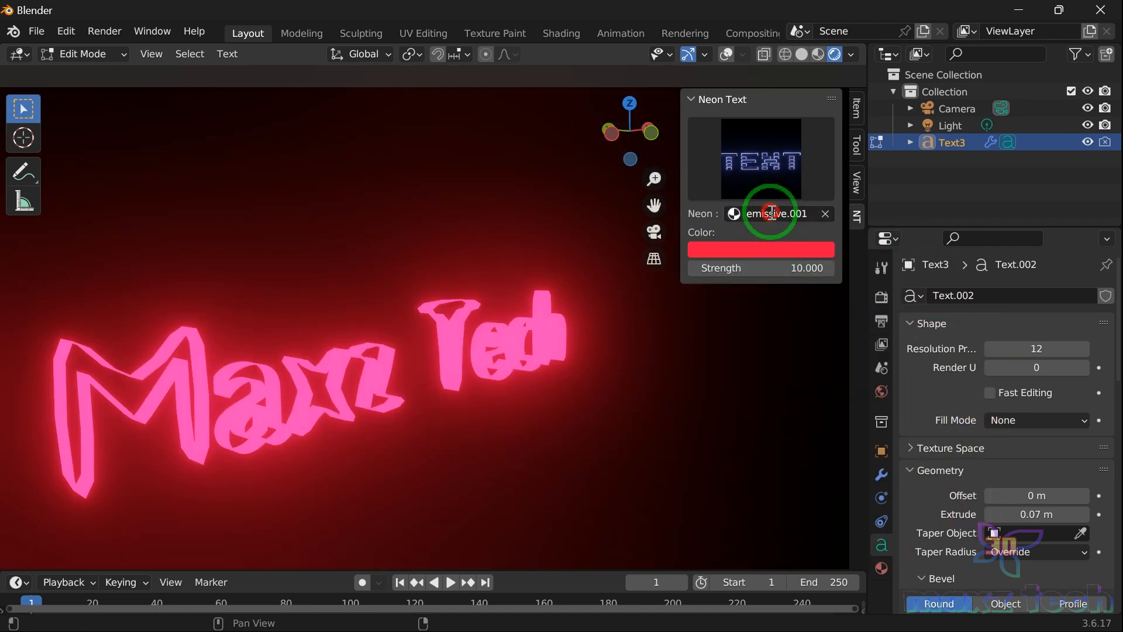
Try the emissive.002 and Material materials on the neon text, and settle on em1
left_click(770, 212)
left_click(787, 325)
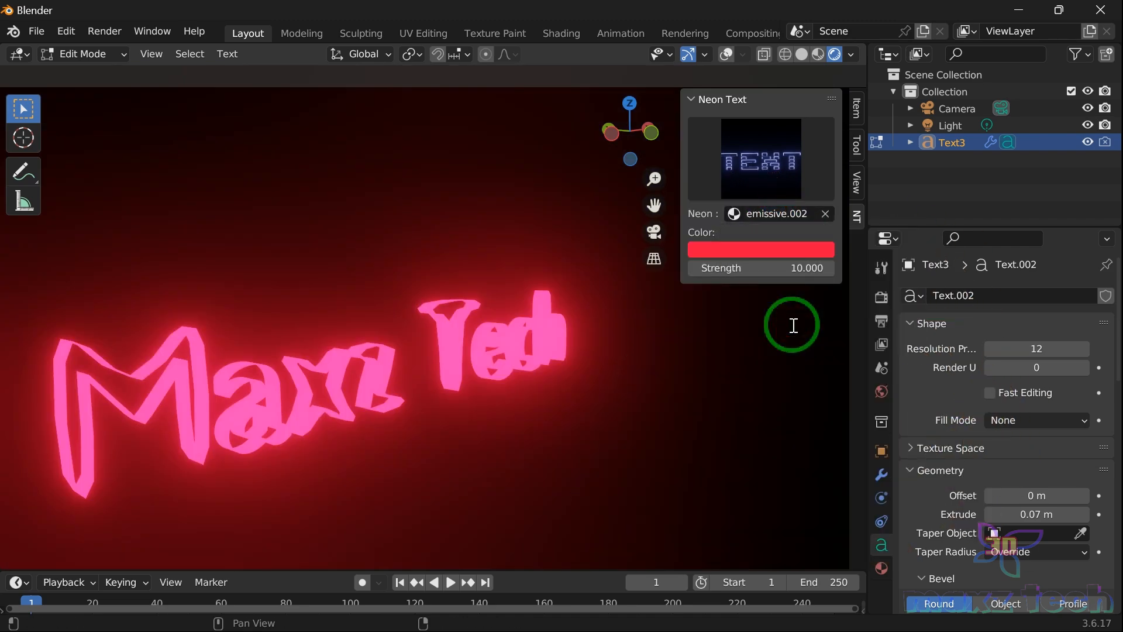
left_click(765, 215)
left_click(778, 343)
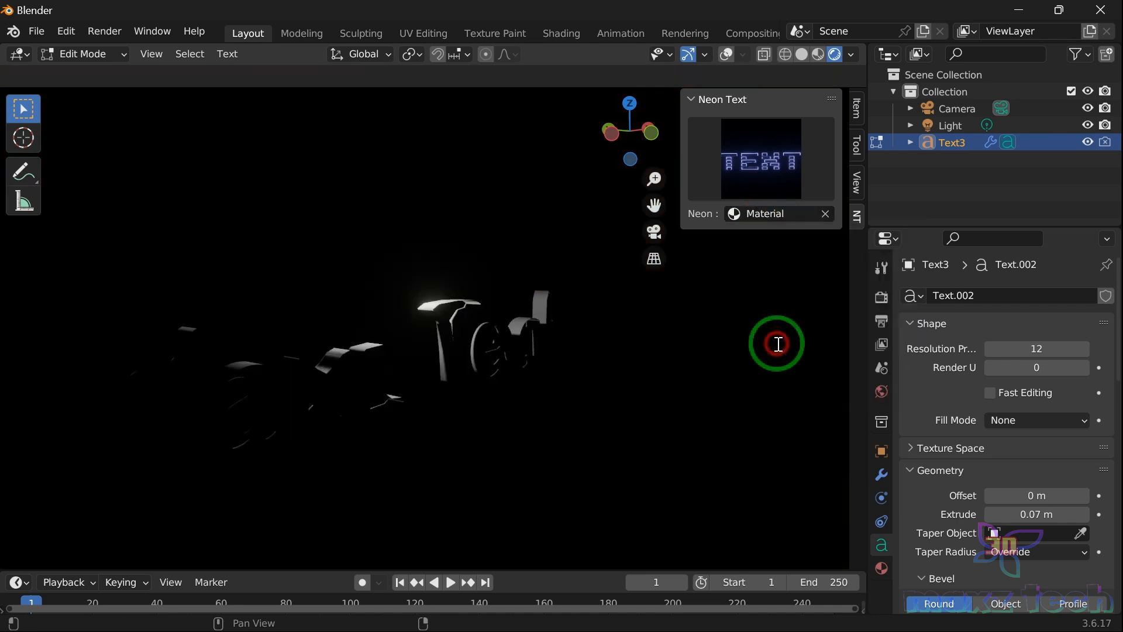
left_click(771, 214)
left_click(781, 238)
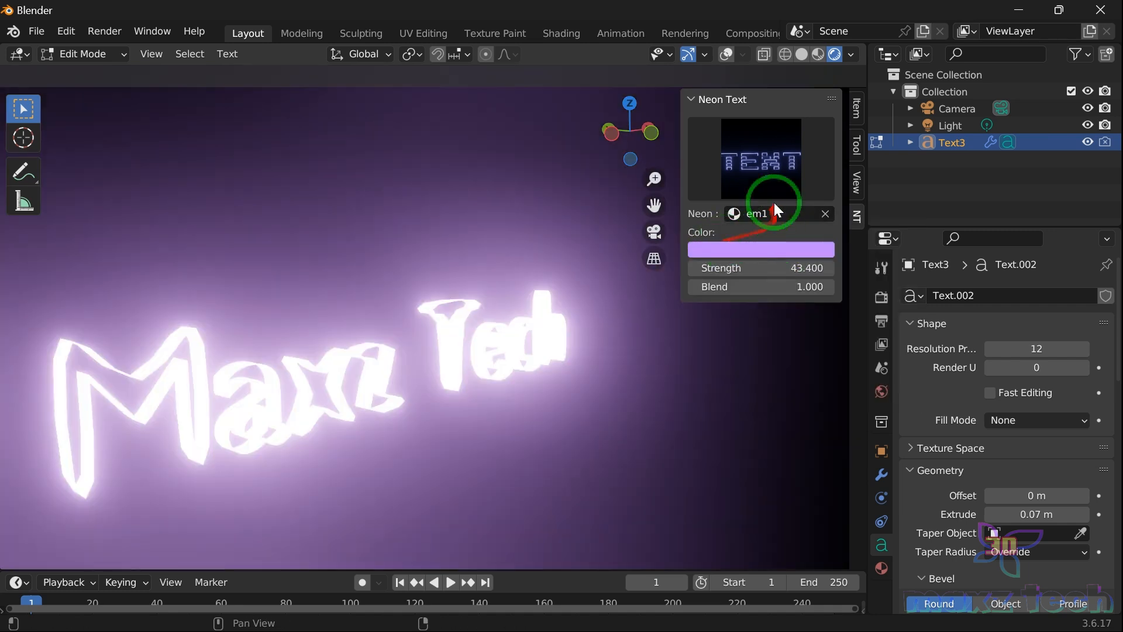
Choose the green outlined style in the second row of the neon text presets
left_click(765, 170)
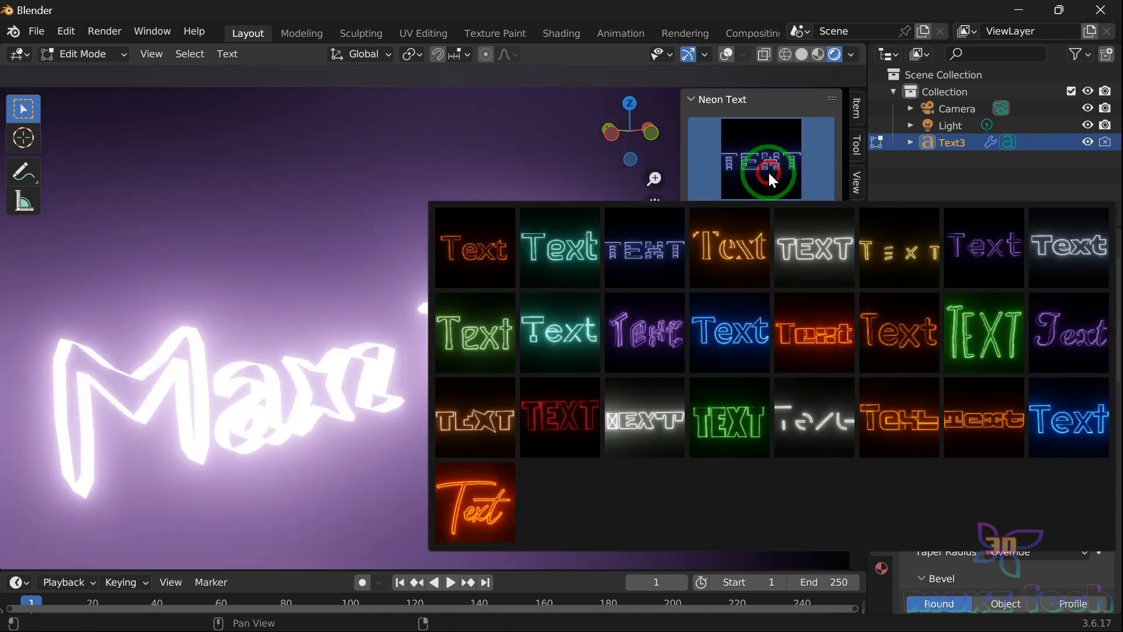
left_click(497, 346)
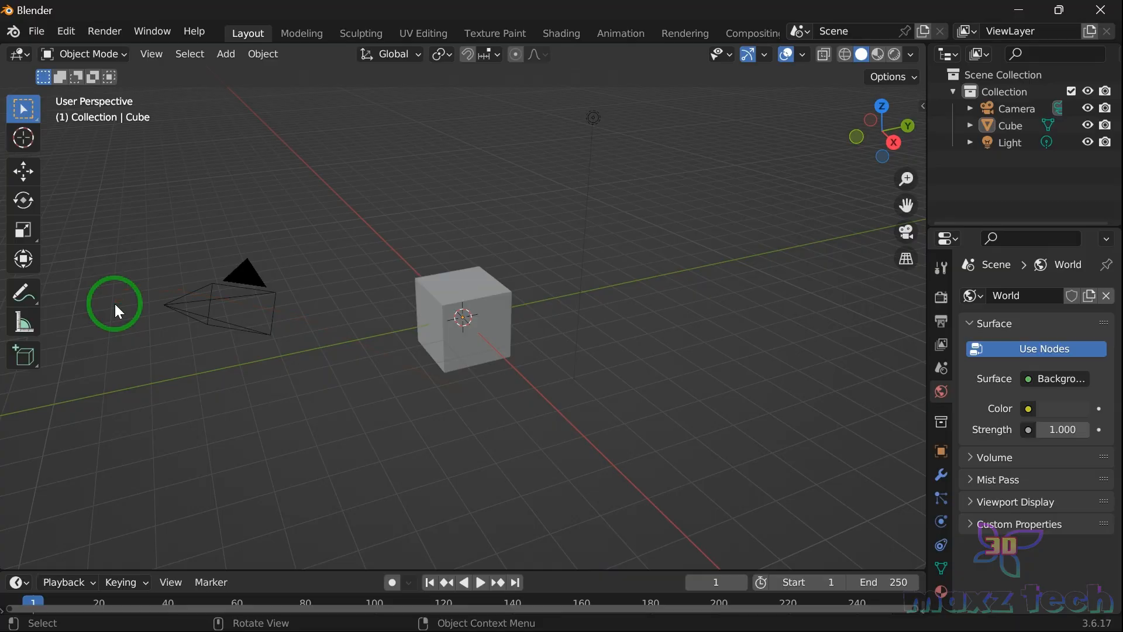
Delete the default camera, cube and light from the scene
left_click_drag(174, 197, 632, 476)
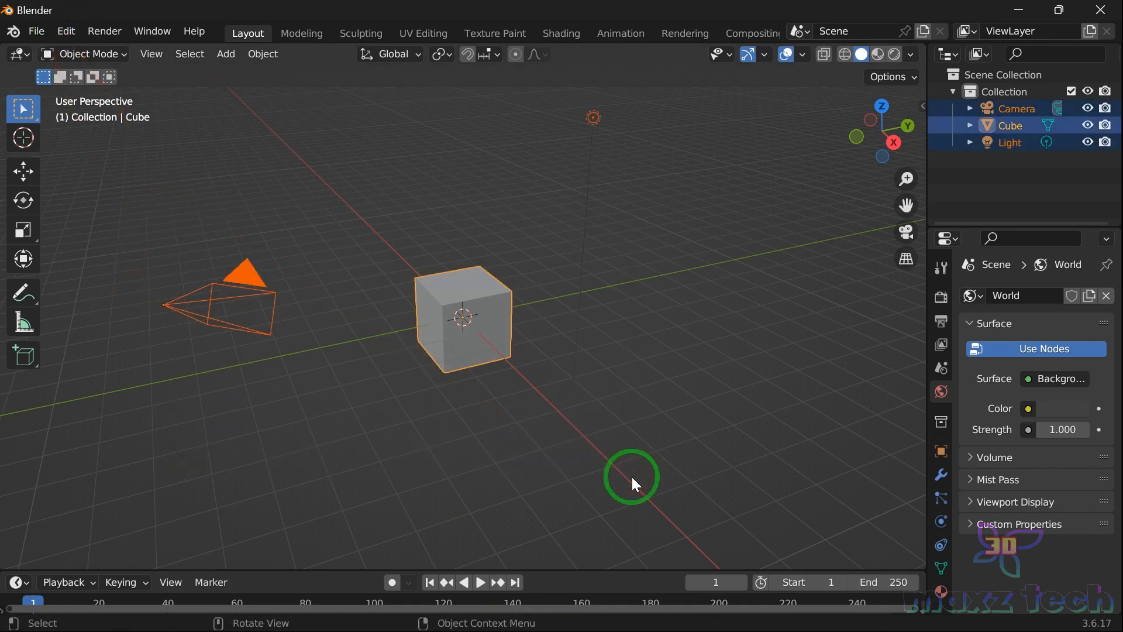
key("Delete")
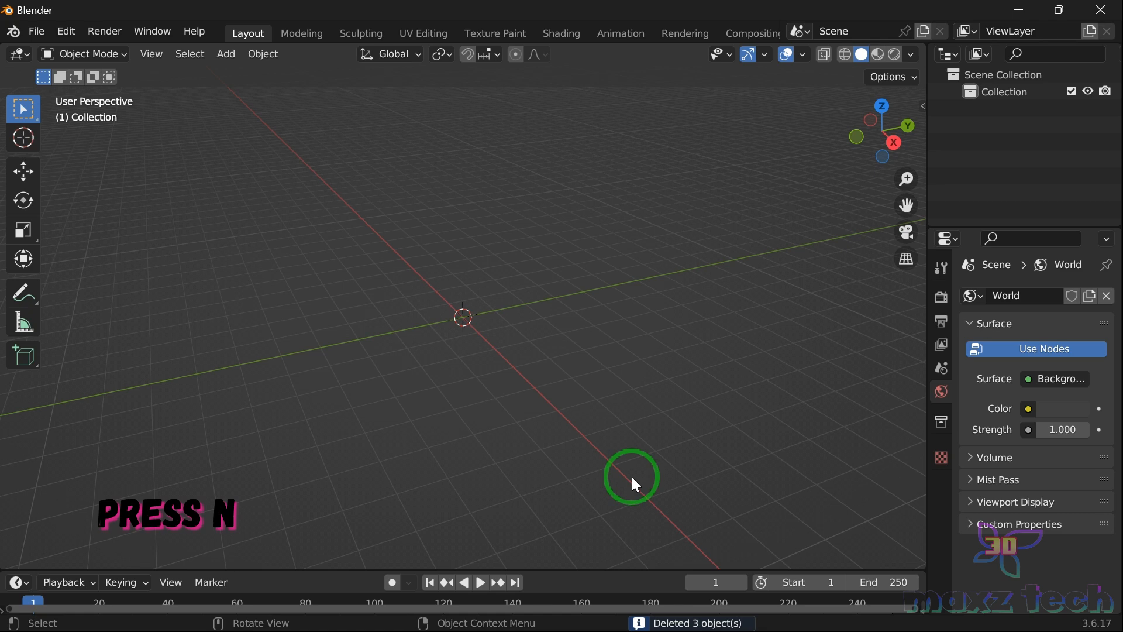
Add the green neon text preset from the second row of the Neon Text add-on's gallery
key("n")
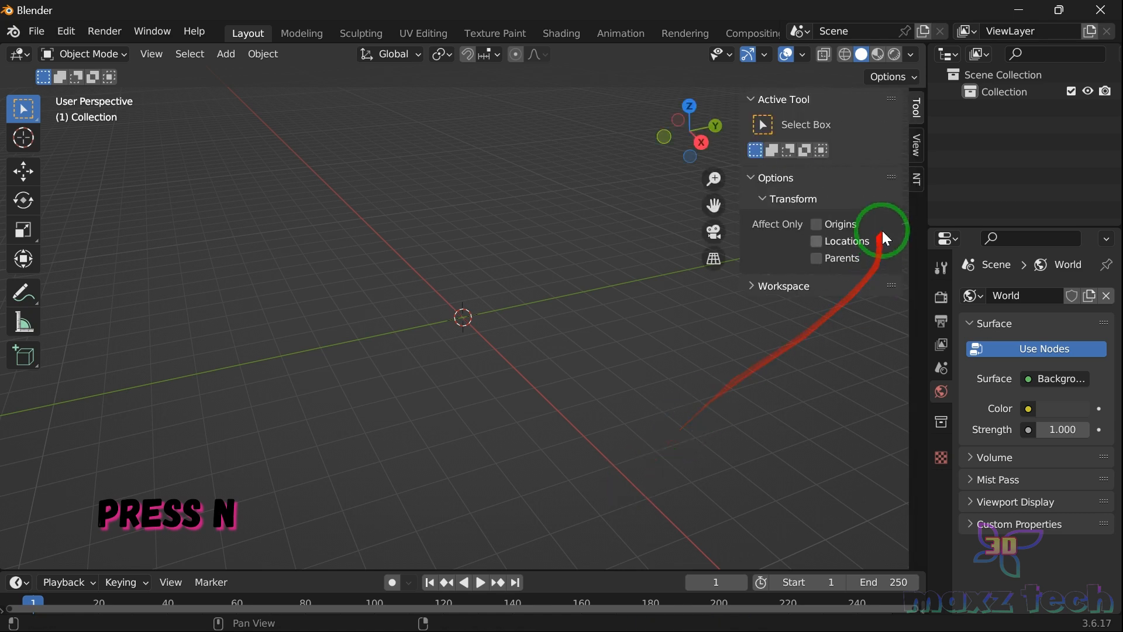
left_click(916, 179)
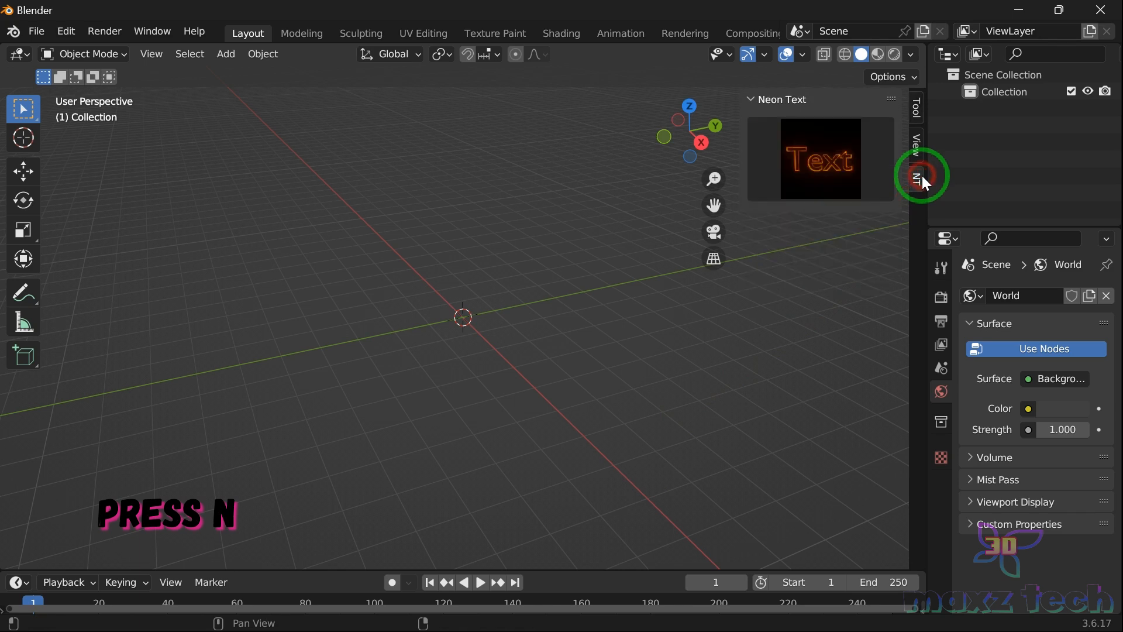
left_click(825, 167)
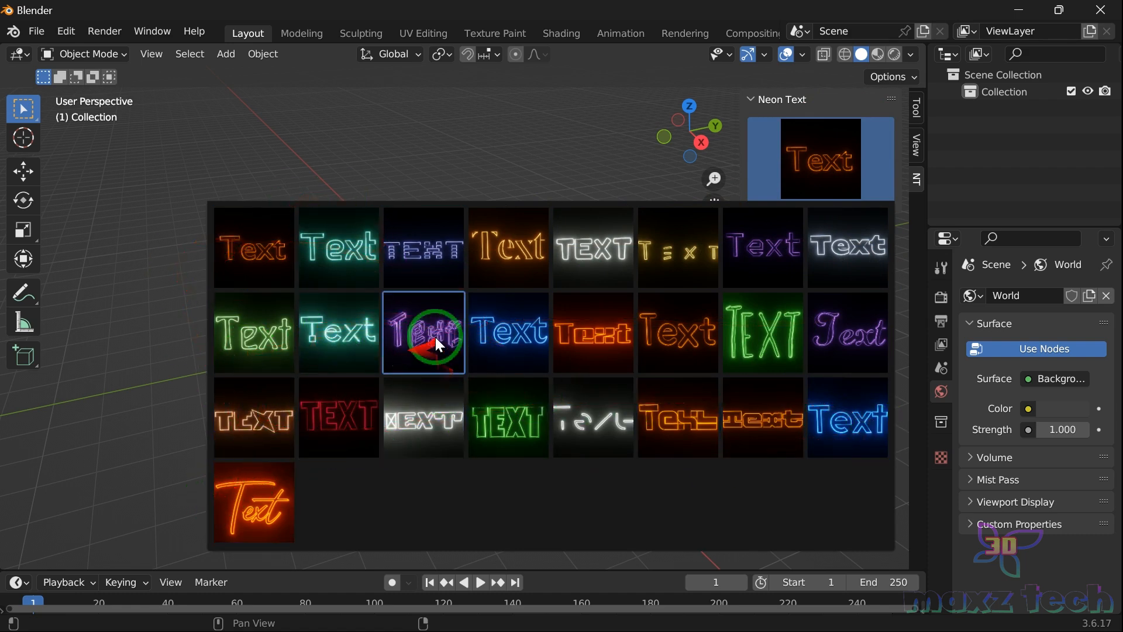
left_click(254, 338)
middle_click_drag(254, 339, 355, 334)
left_click_drag(646, 135, 773, 136)
scroll(637, 218, "down", 2)
left_click_drag(718, 207, 843, 247)
Set the neon text's color to blue, with a strength of 70.7 and a blend of 1
left_click(852, 250)
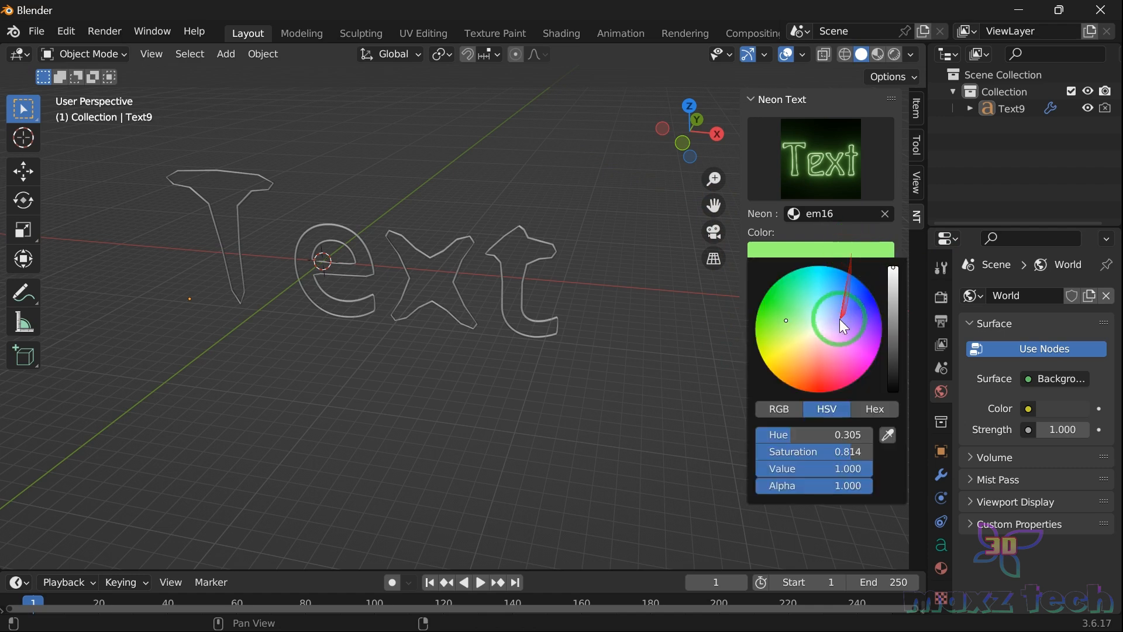
left_click(841, 319)
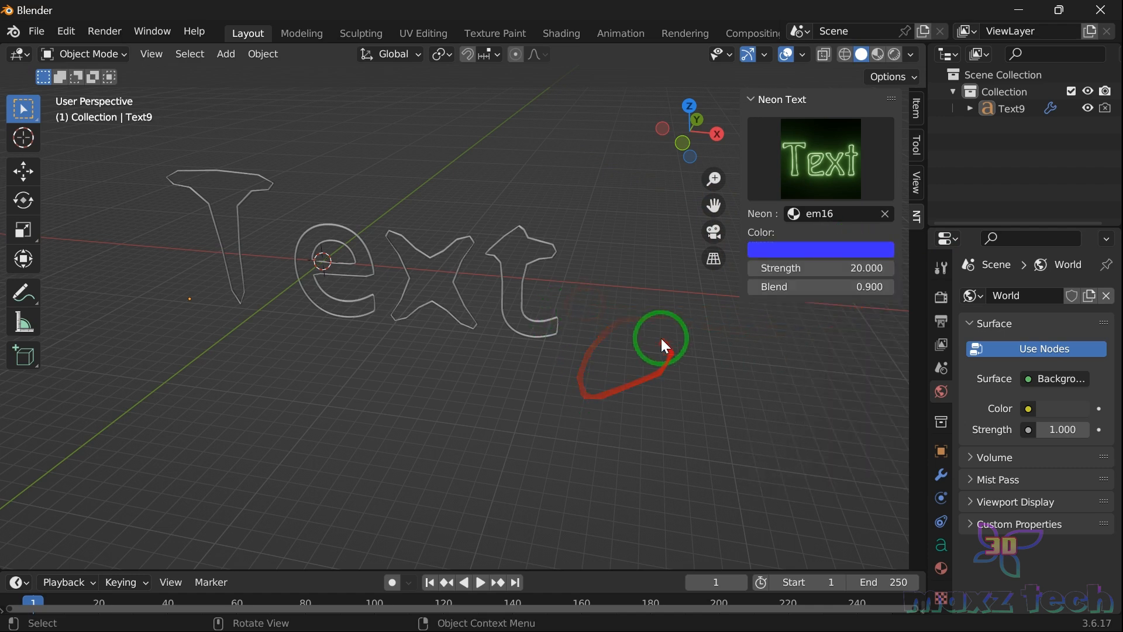
left_click_drag(791, 268, 585, 269)
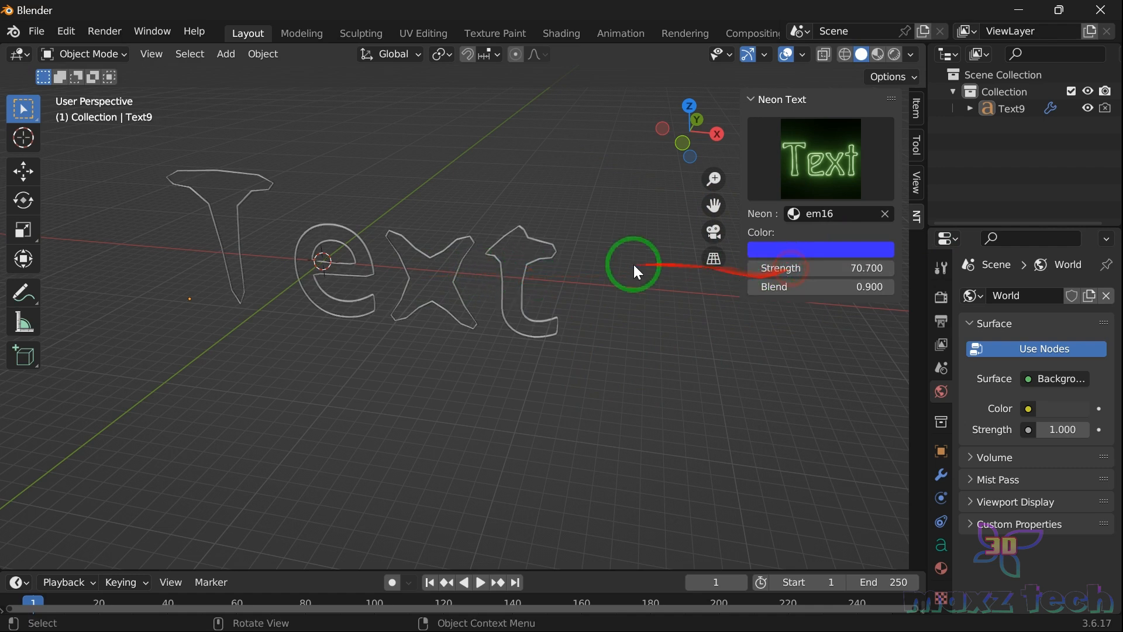
left_click_drag(752, 290, 571, 321)
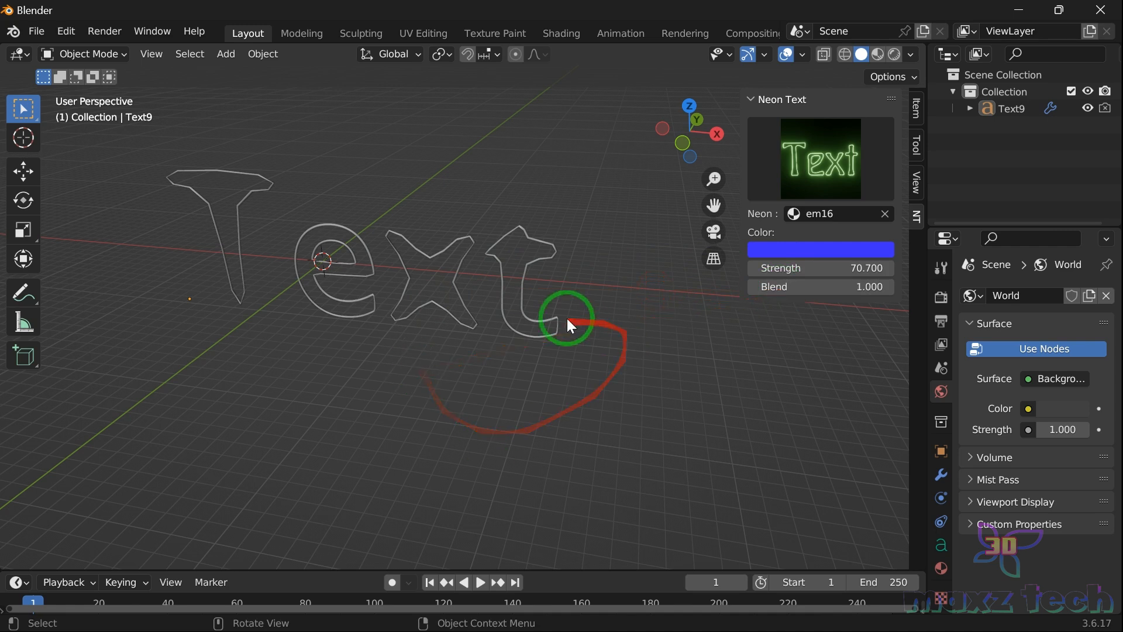
Set the world background color to black
left_click_drag(673, 178, 685, 176)
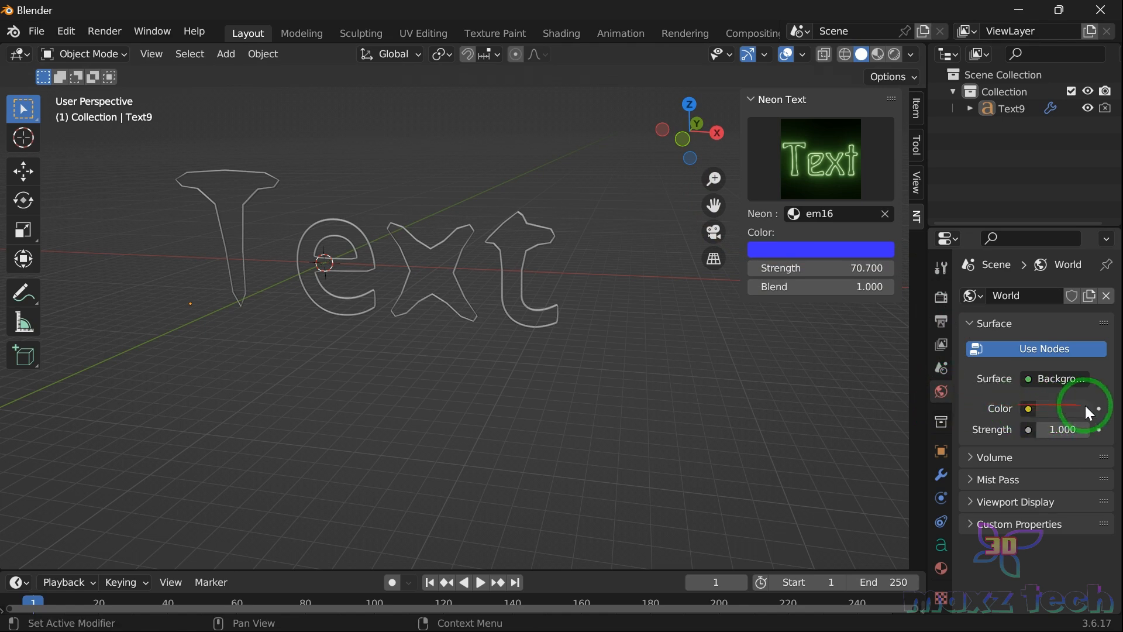
left_click(1046, 411)
left_click_drag(1075, 262, 935, 373)
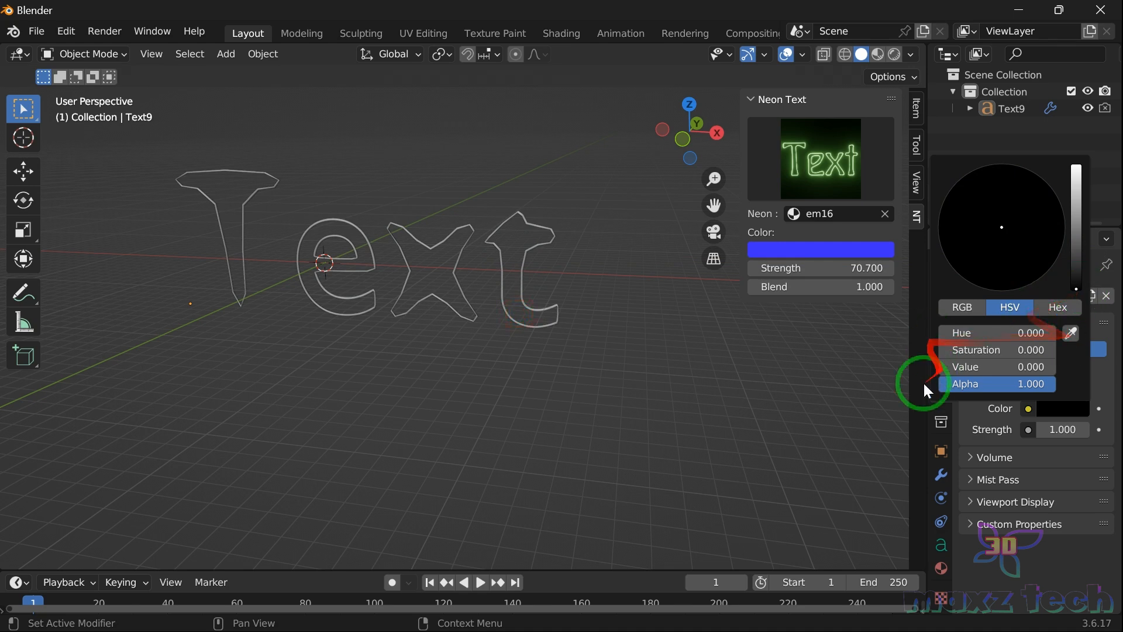
Show the viewport in rendered shading without overlays, and enable Bloom for the Eevee render engine
left_click(895, 54)
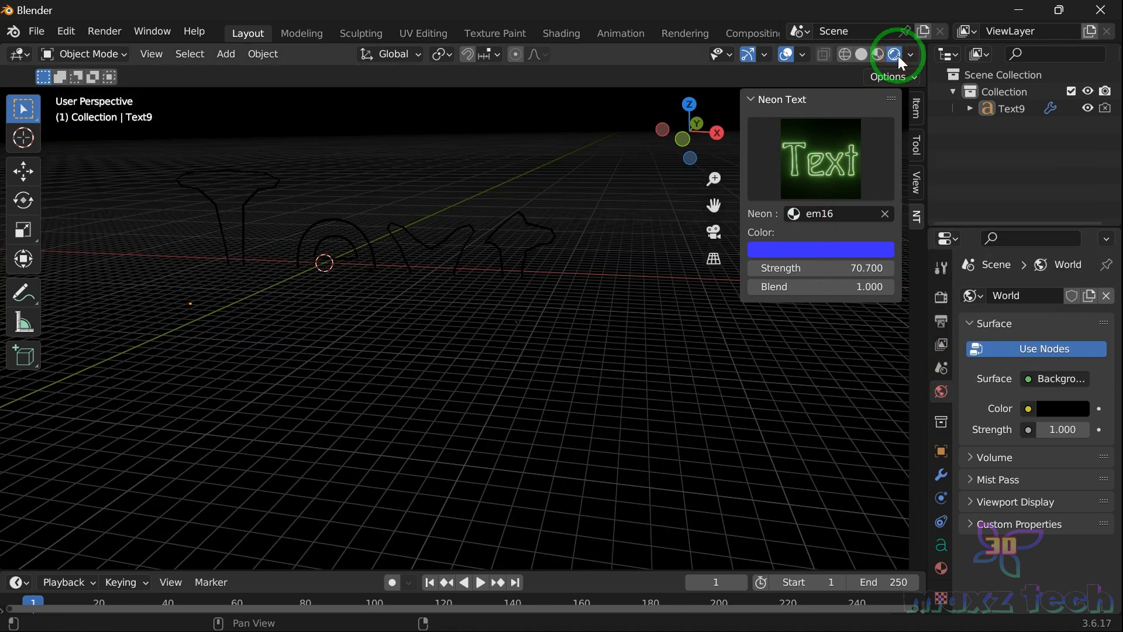
left_click(788, 55)
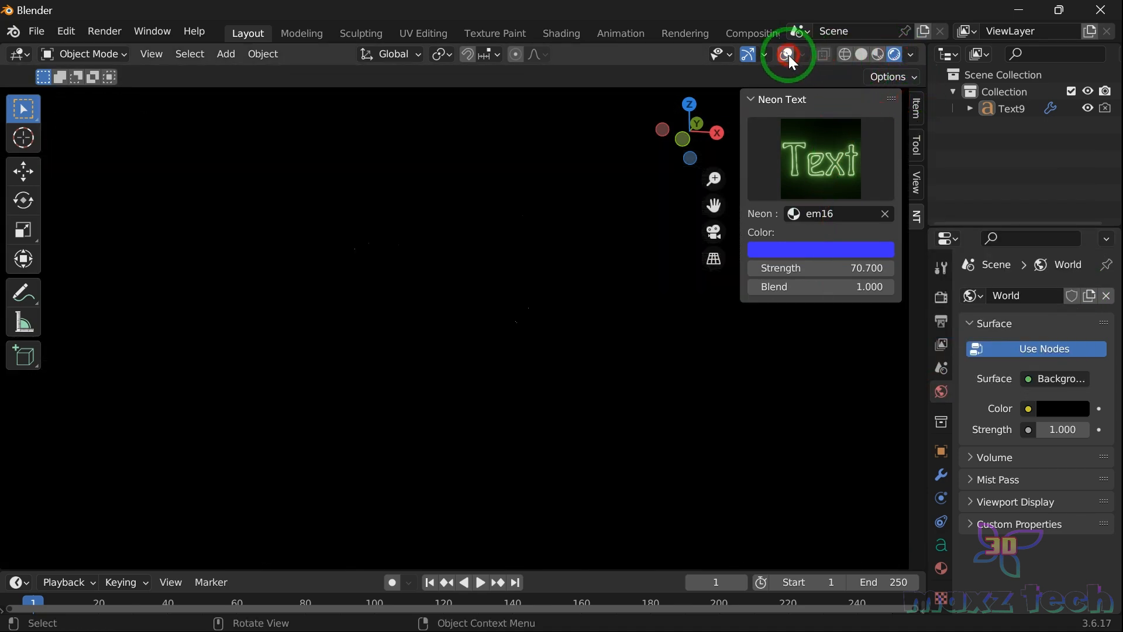
left_click(939, 300)
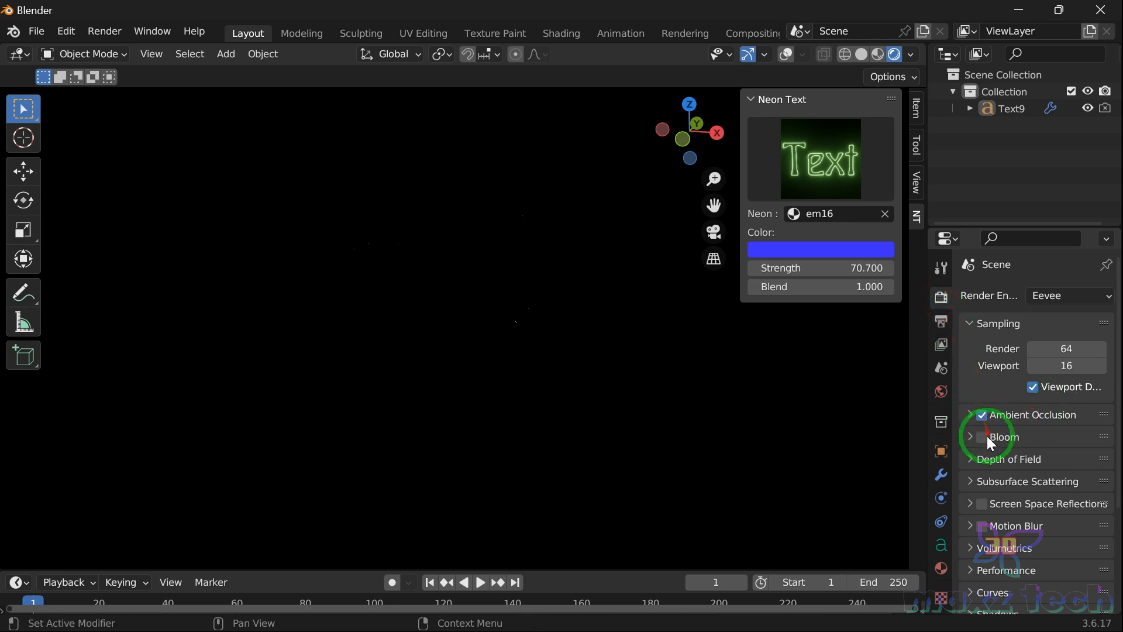
left_click(777, 430)
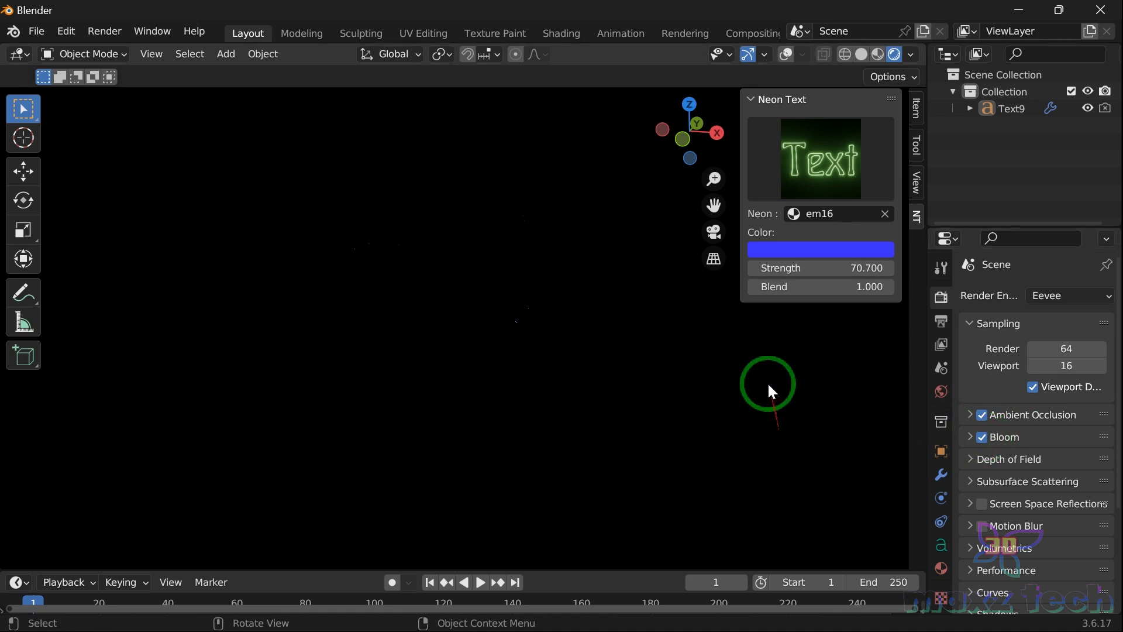
Add the first orange neon text preset from the add-on's gallery
left_click(814, 164)
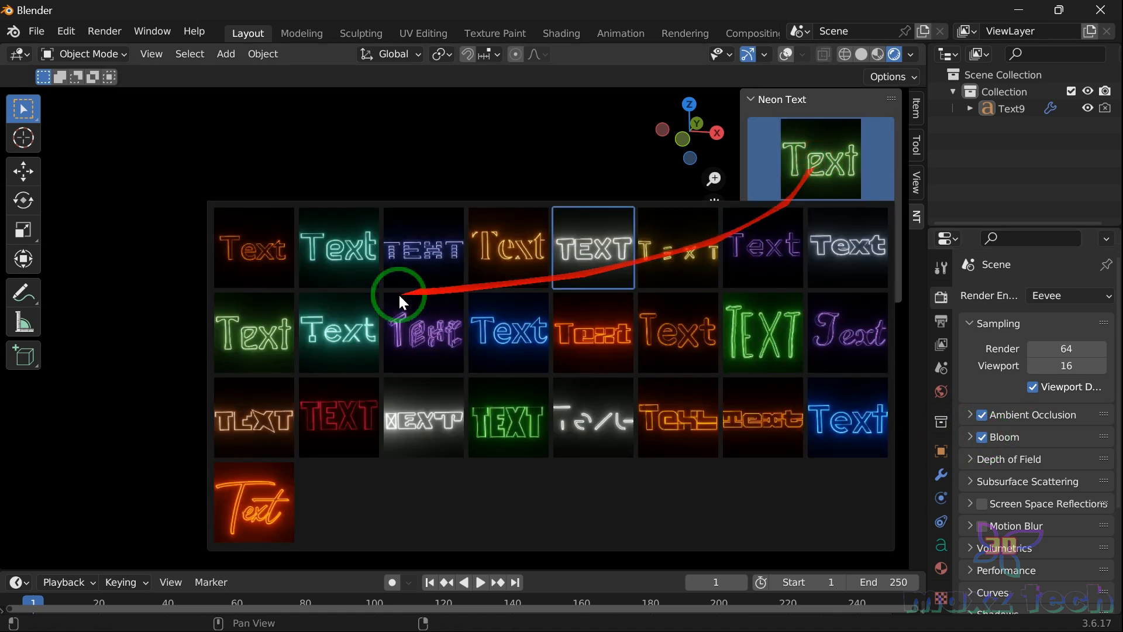
left_click(286, 252)
left_click_drag(714, 205, 620, 230)
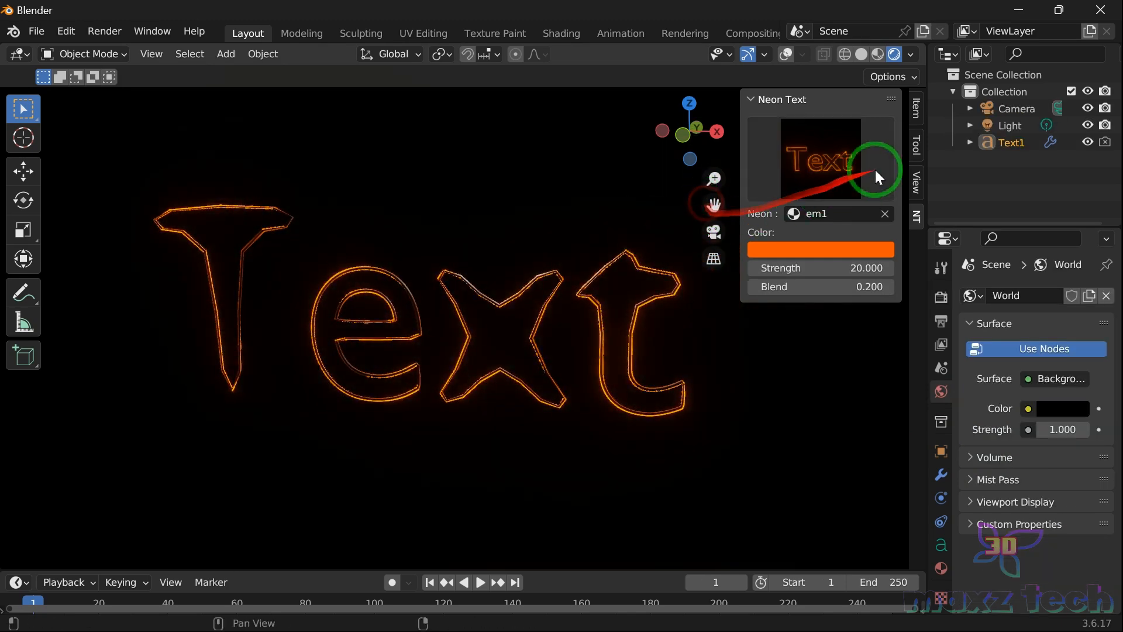
Recolor the orange neon text light purple, with a strength of 43.4 and a blend of 1
left_click(848, 249)
left_click_drag(832, 299, 846, 387)
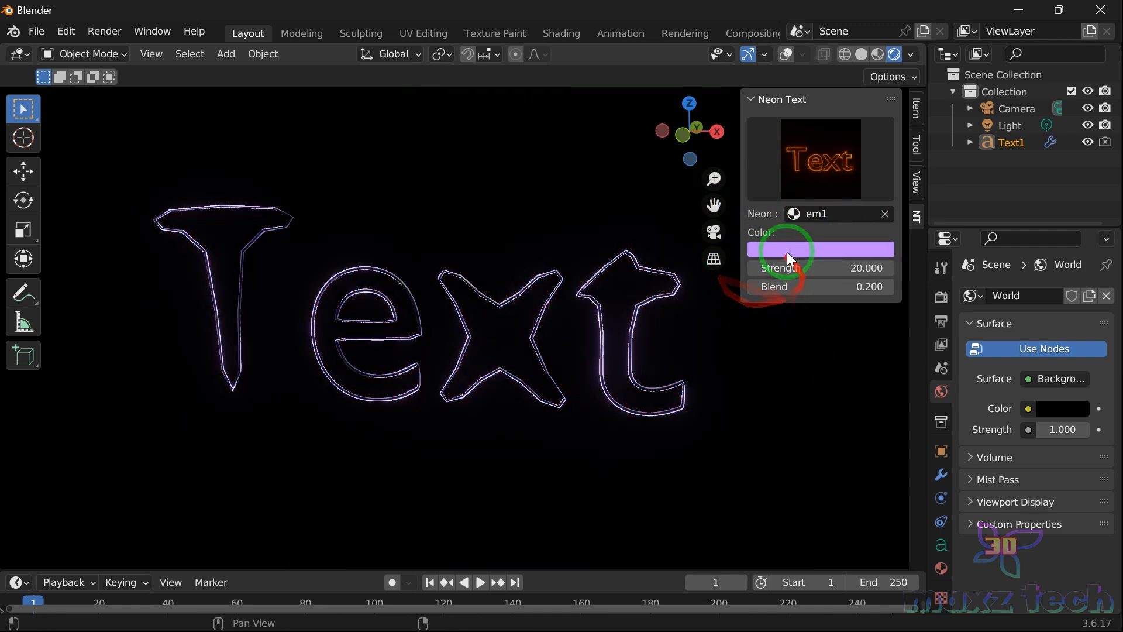
mouse_move(538, 266)
left_mouse_down()
mouse_move(514, 264)
mouse_move(785, 284)
mouse_move(492, 283)
mouse_move(544, 285)
left_mouse_up()
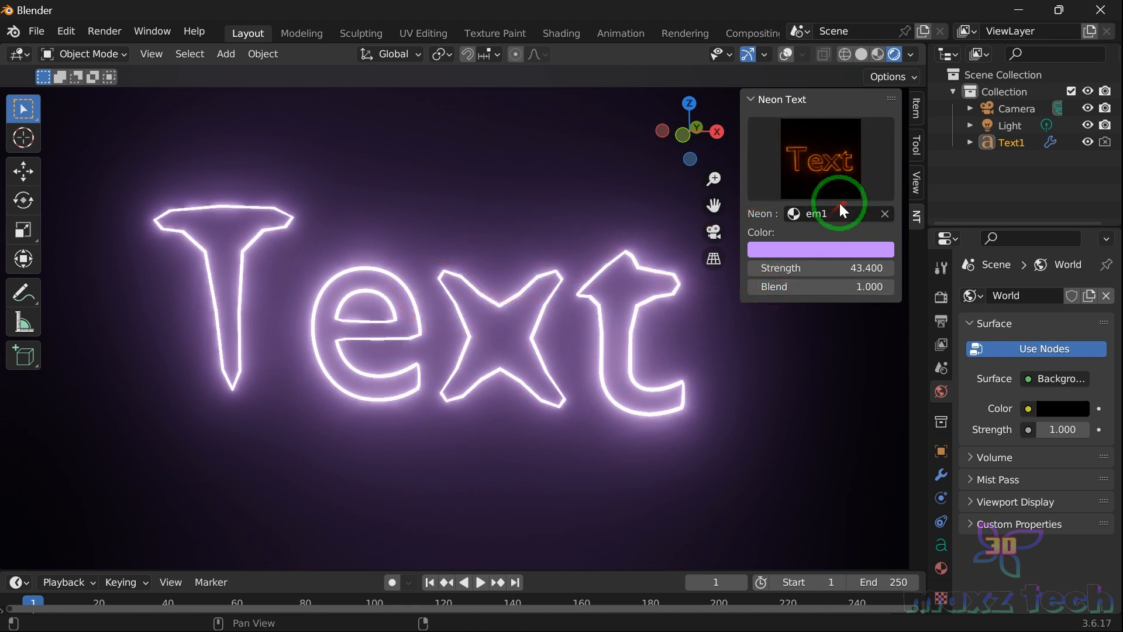
Replace the purple neon text with the teal neon text preset from the gallery's first row
left_click_drag(419, 160, 696, 397)
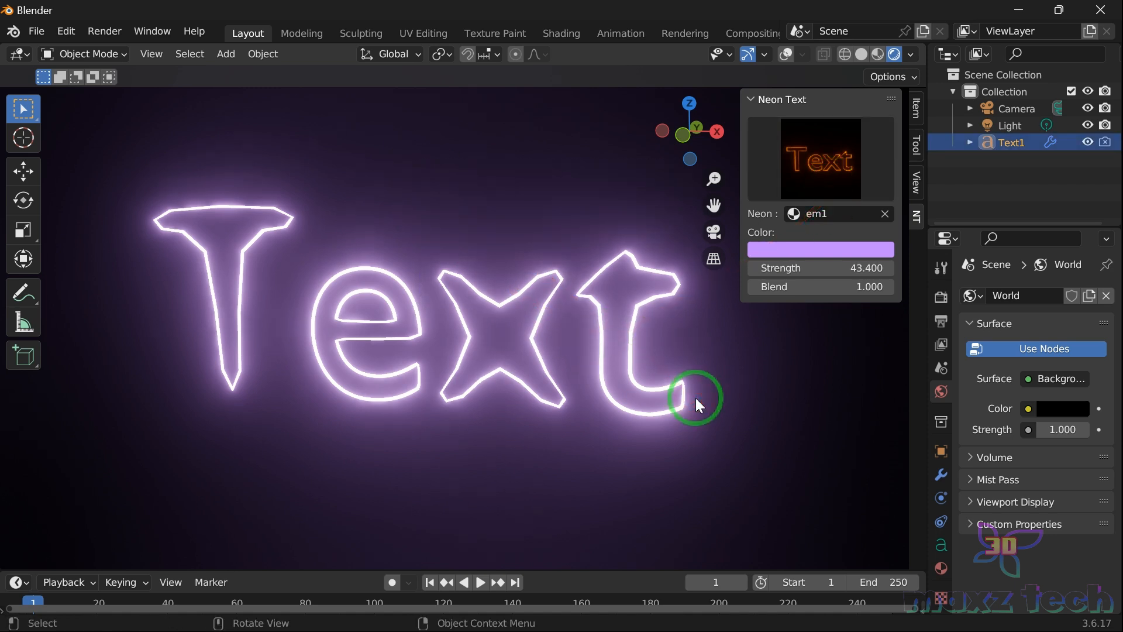
key("x")
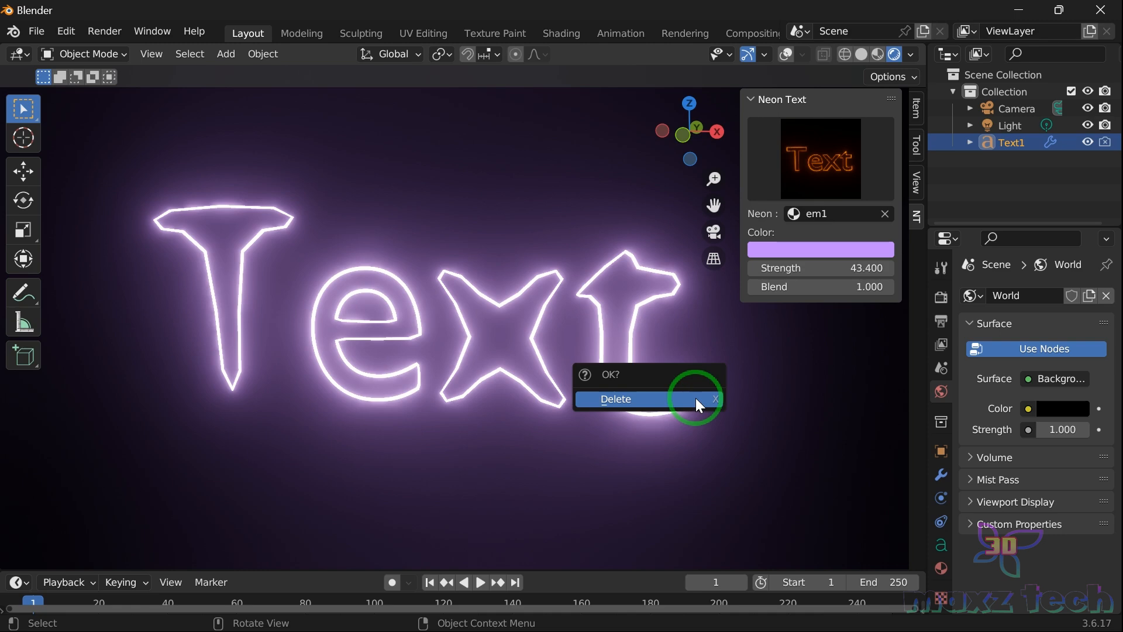
left_click(696, 398)
left_click(819, 155)
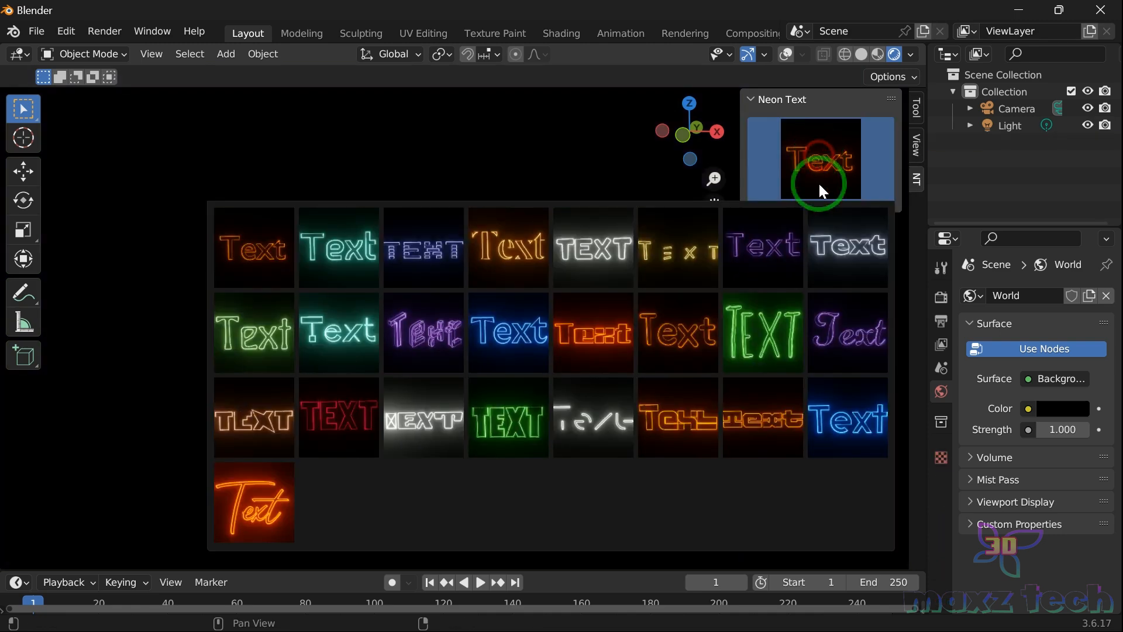
left_click(351, 245)
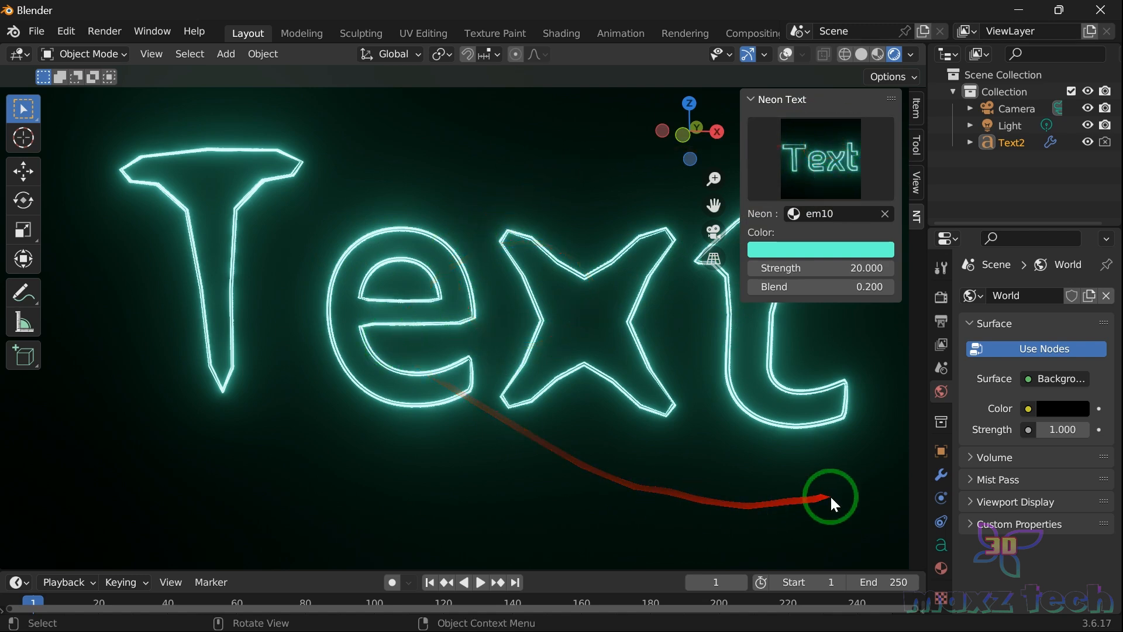
Open the teal text's data properties and expand its Geometry and Font settings
left_click(943, 552)
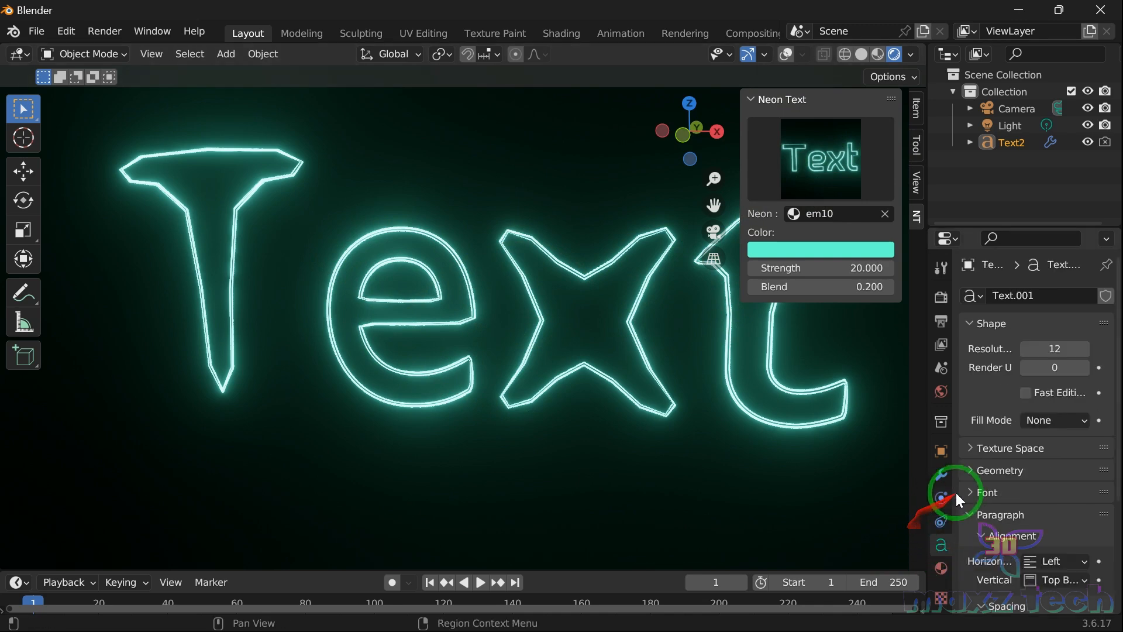
left_click(984, 475)
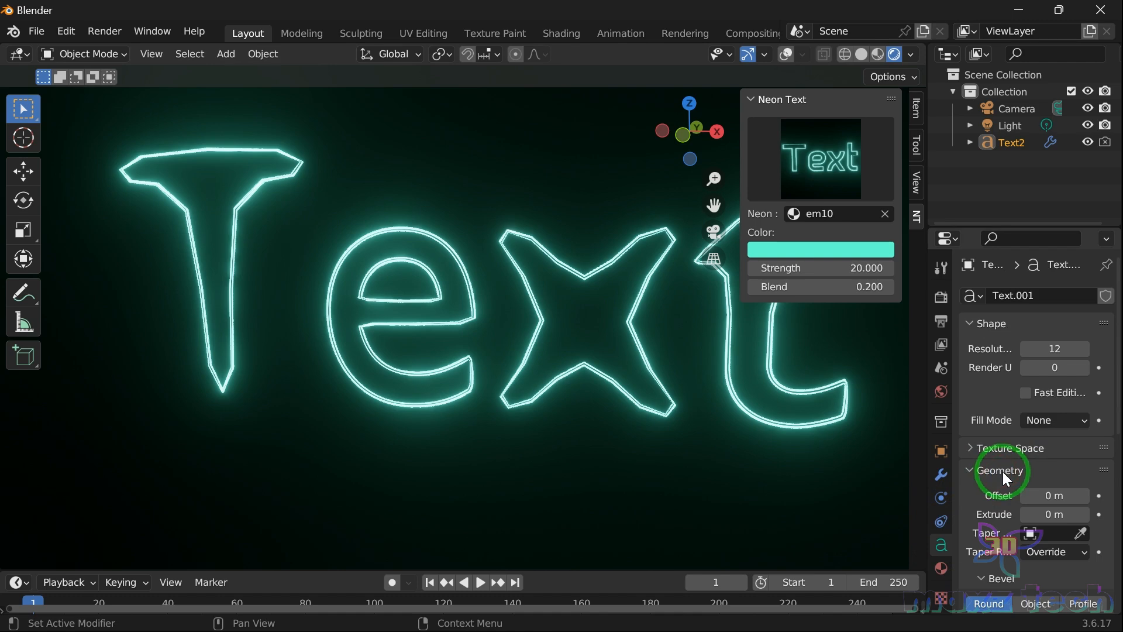
scroll(1003, 471, "down", 5)
scroll(1003, 472, "down", 4)
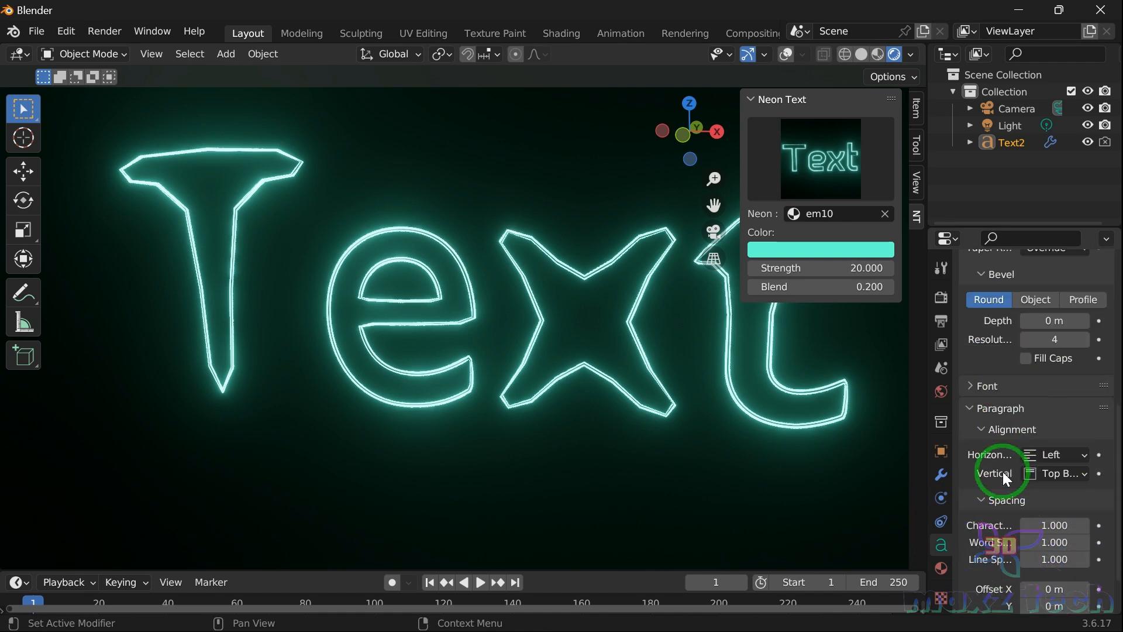
left_click(987, 388)
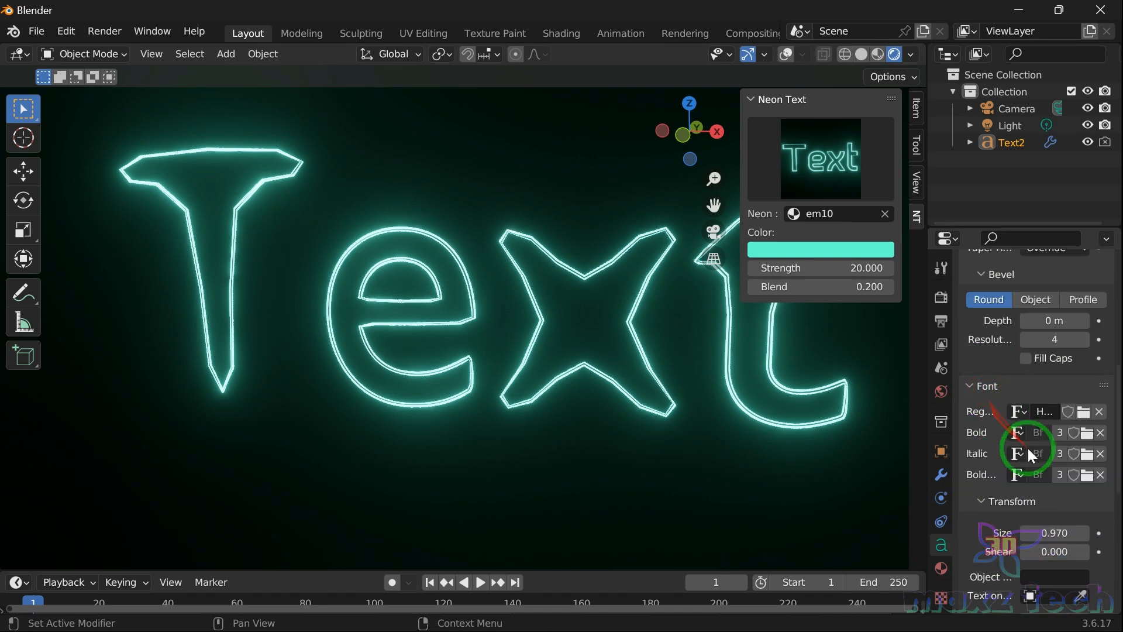
scroll(1027, 447, "down", 2)
left_click_drag(929, 381, 869, 397)
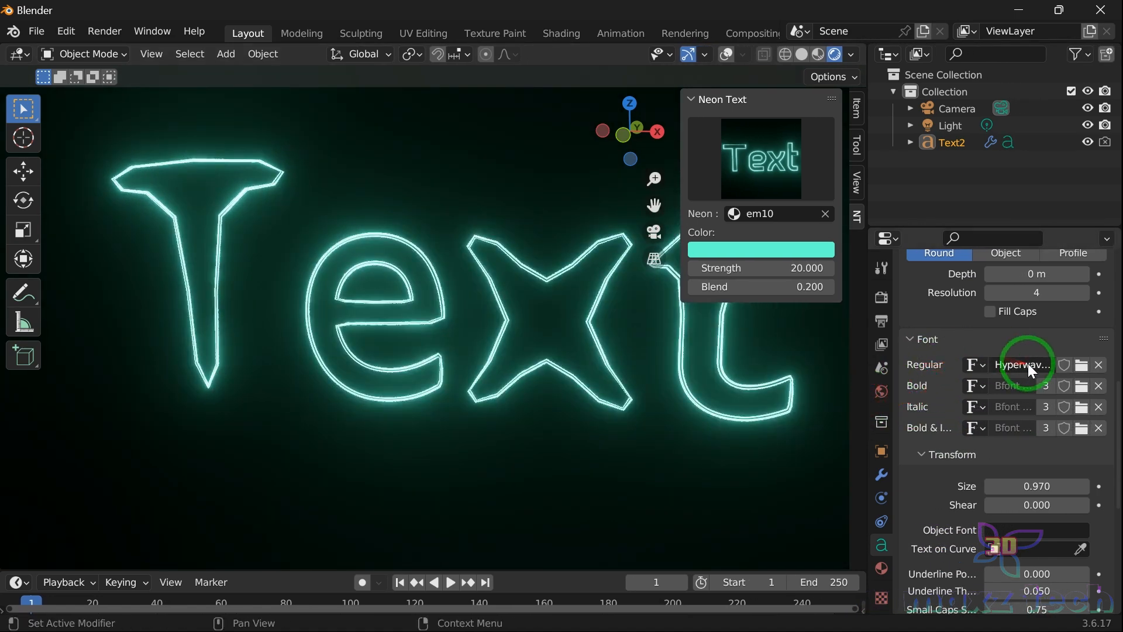
Change the teal text's regular font to Algerian Regular (ALGER.TTF) from the C:\WINDOWS\Fonts folder
left_click(1027, 363)
left_click(1081, 365)
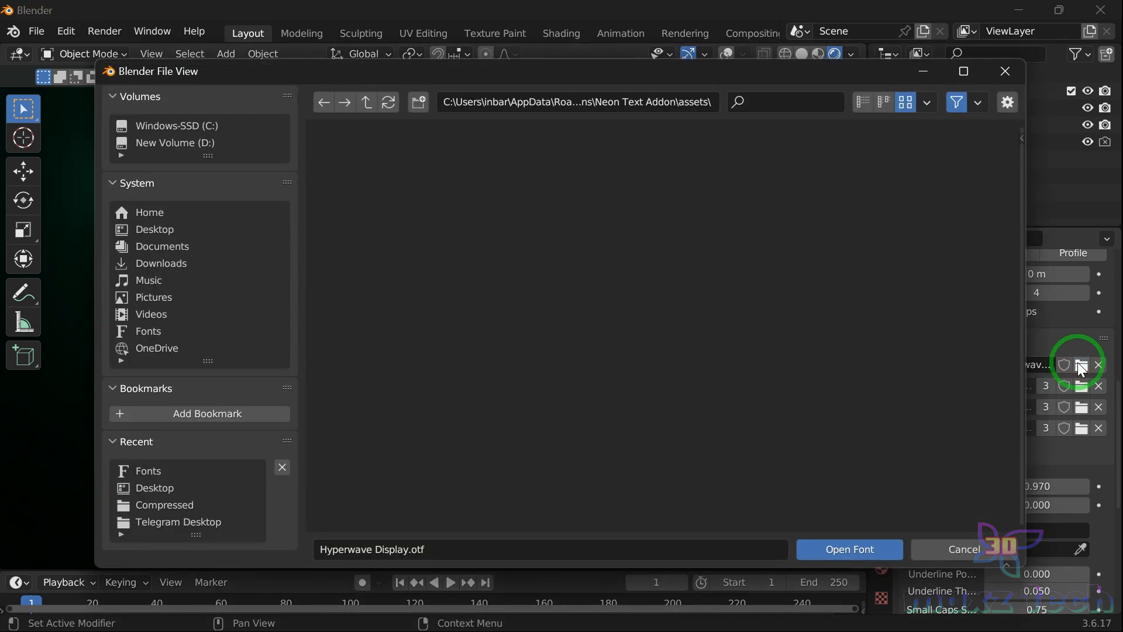
left_click(181, 472)
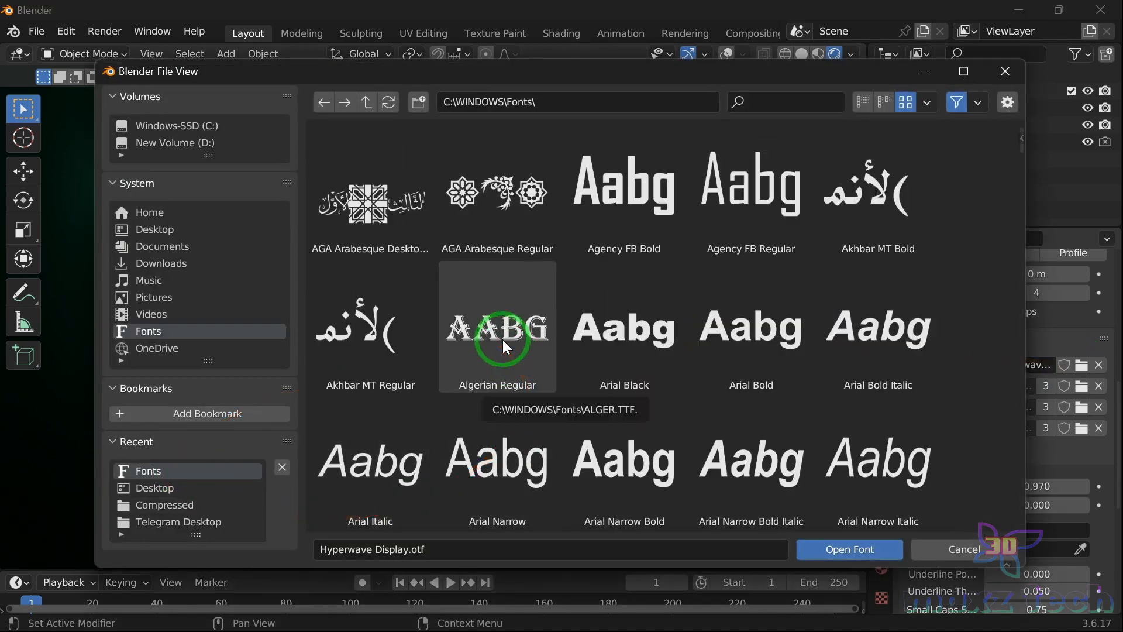
left_click_drag(371, 70, 670, 161)
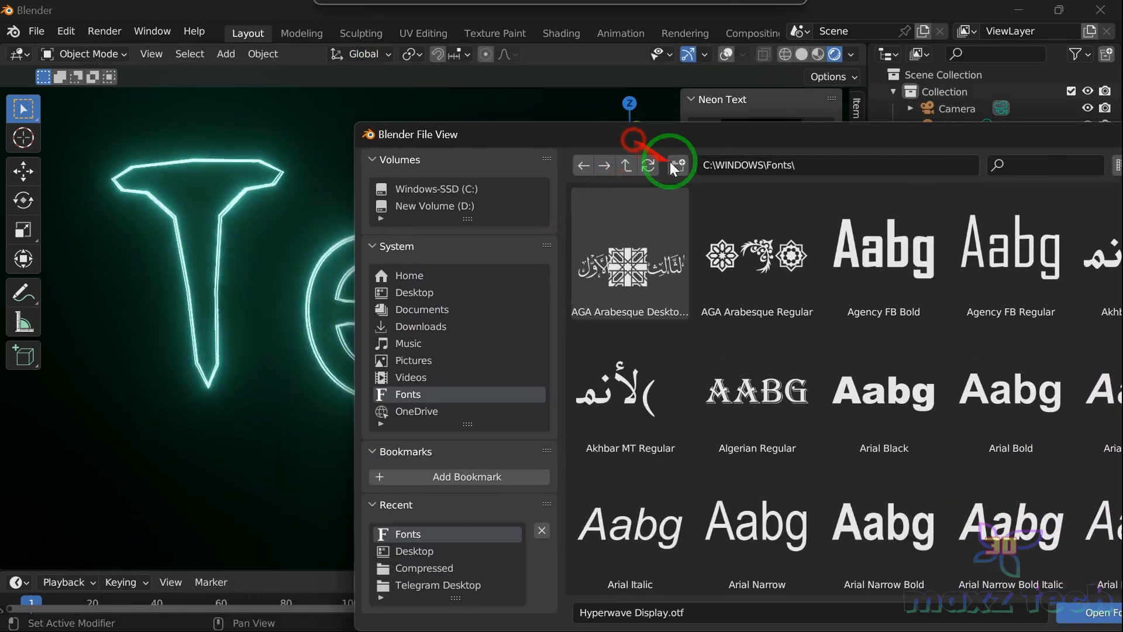
left_click(738, 391)
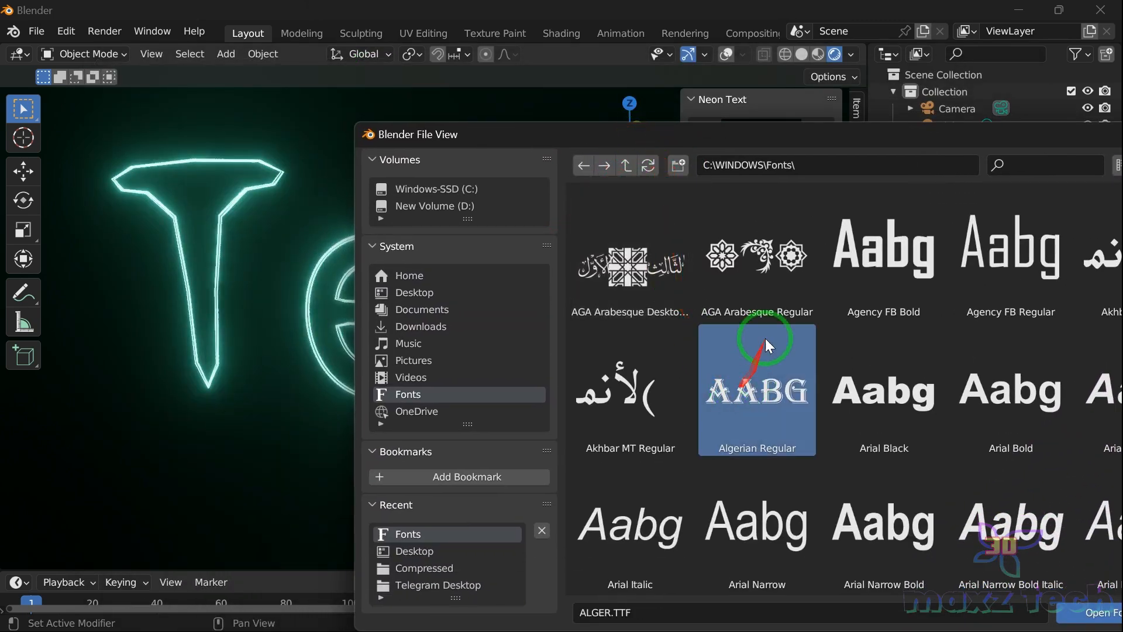
left_click_drag(781, 143, 738, 100)
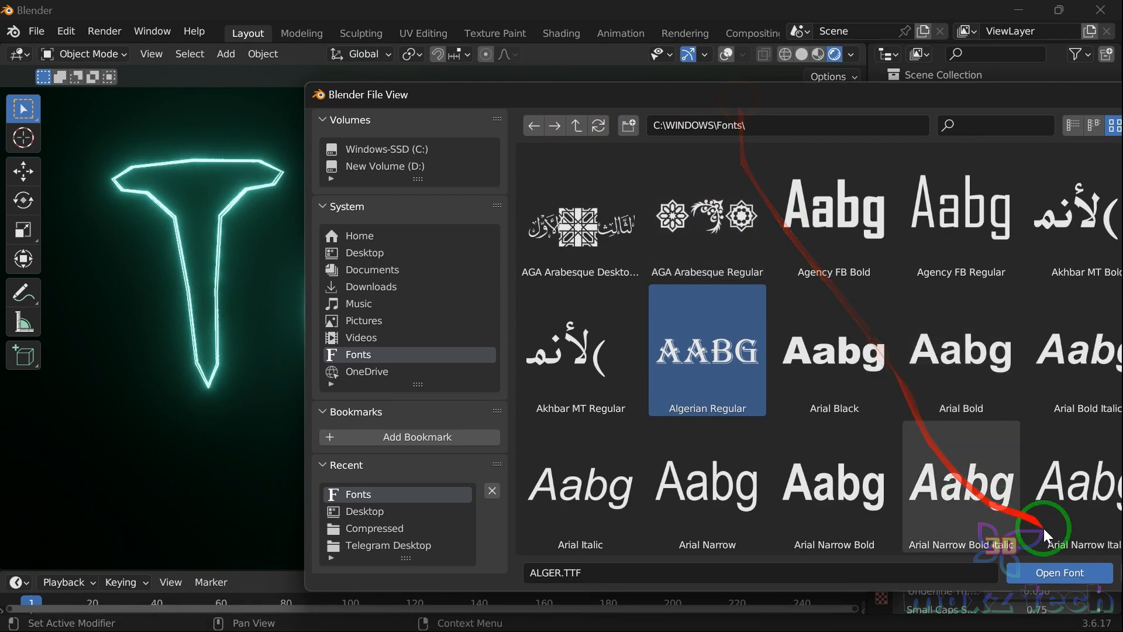
left_click(1073, 571)
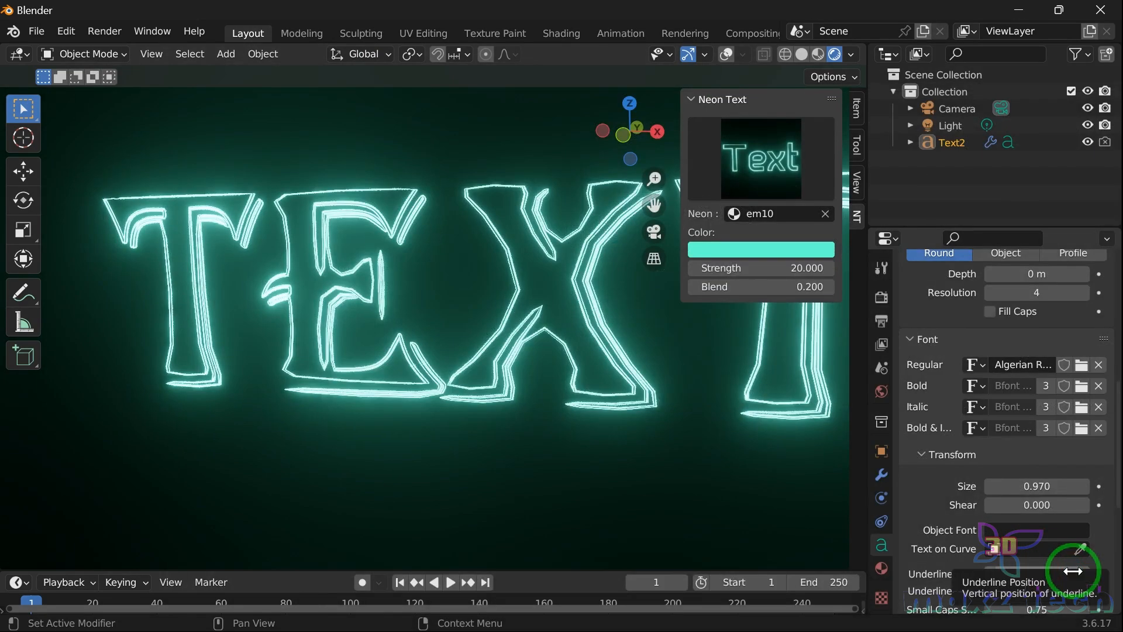
Extrude the teal neon text by 0.1 m and view it from several angles
left_click_drag(630, 101, 792, 143)
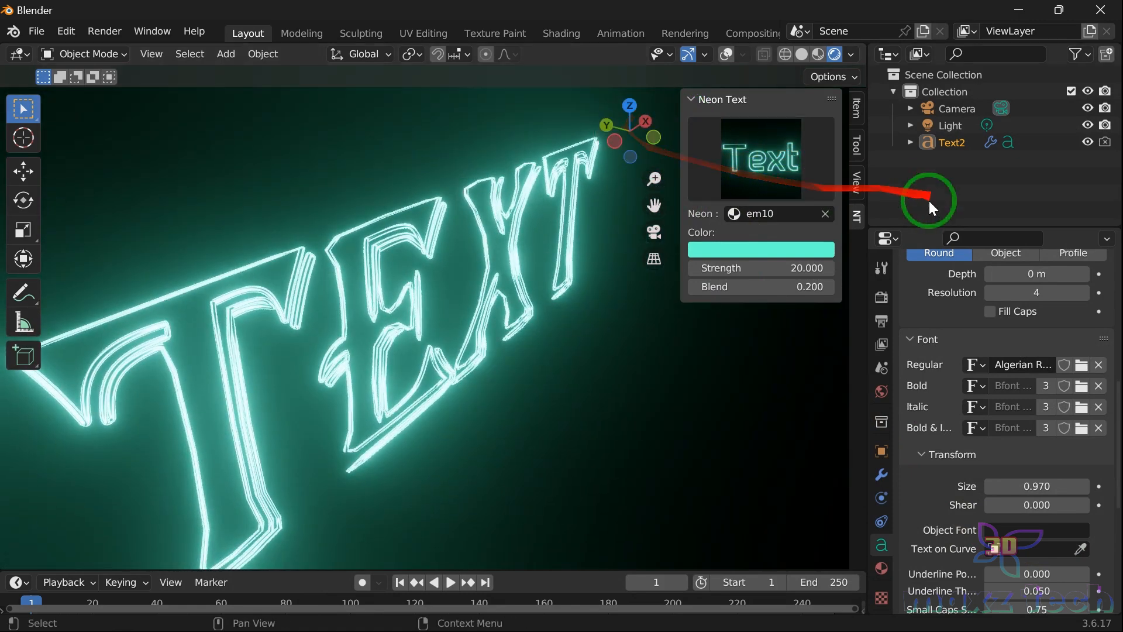
scroll(614, 302, "down", 2)
scroll(614, 301, "down", 1)
scroll(1080, 422, "up", 10)
scroll(1080, 422, "up", 2)
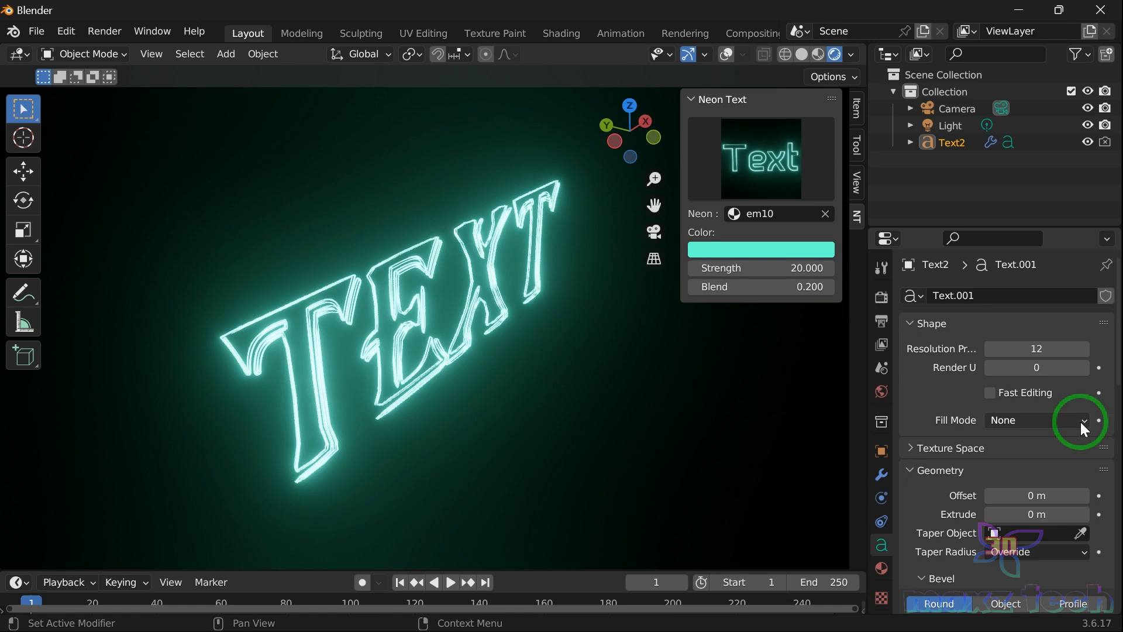
scroll(1080, 421, "down", 2)
left_click_drag(1013, 470, 465, 318)
left_click_drag(624, 148, 617, 177)
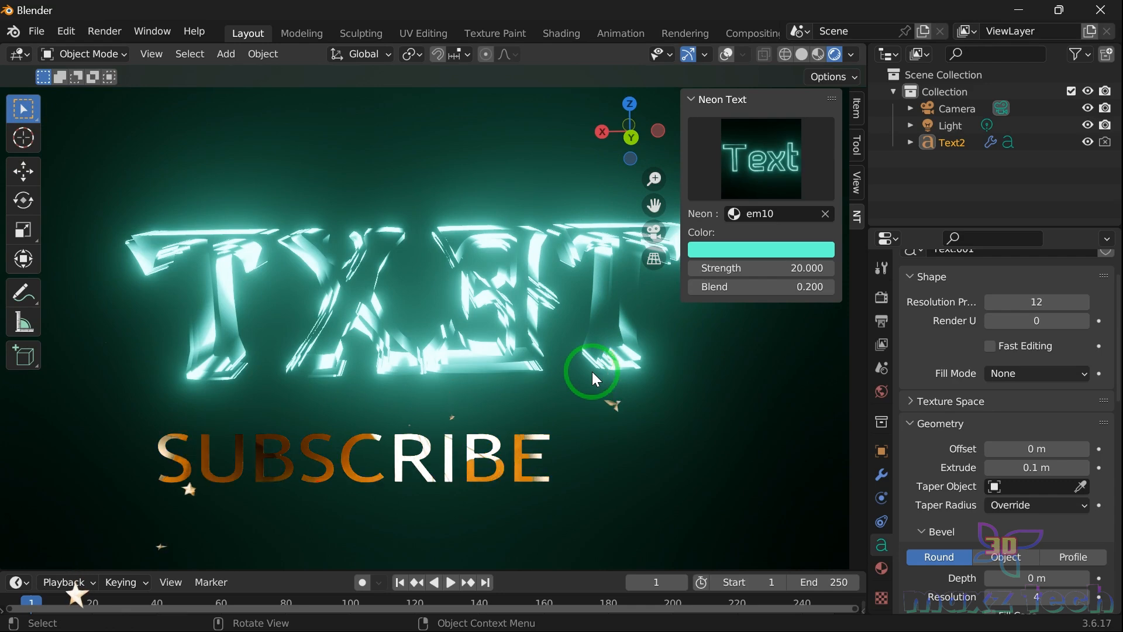
Replace the teal neon text with the blue neon text preset, the third in the gallery's first row
left_click(528, 312)
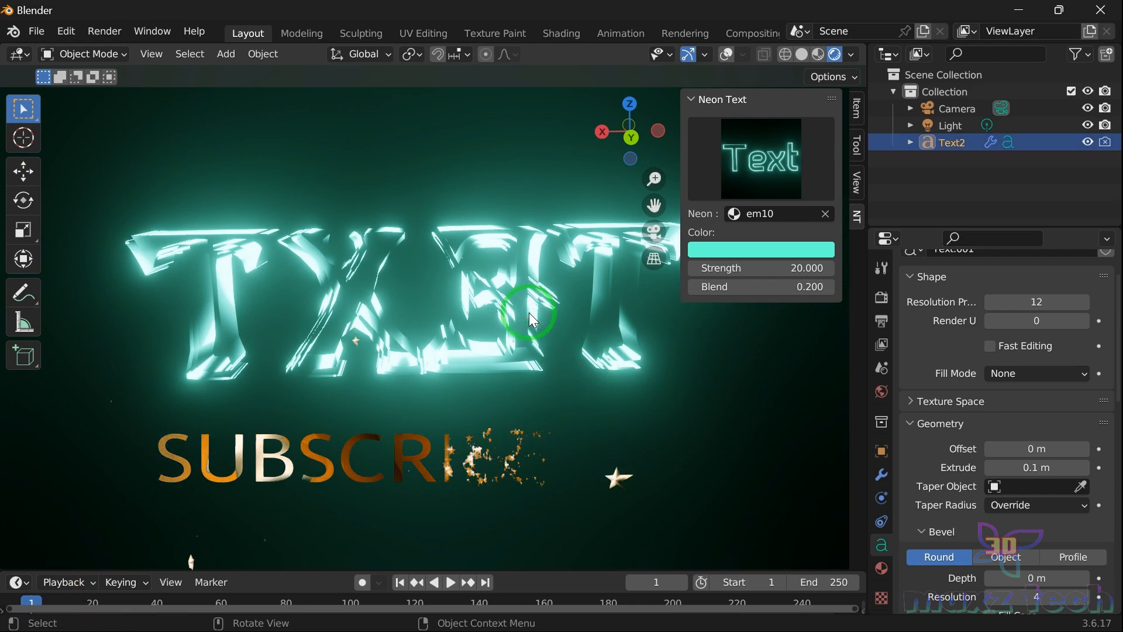
key("Delete")
left_click(736, 198)
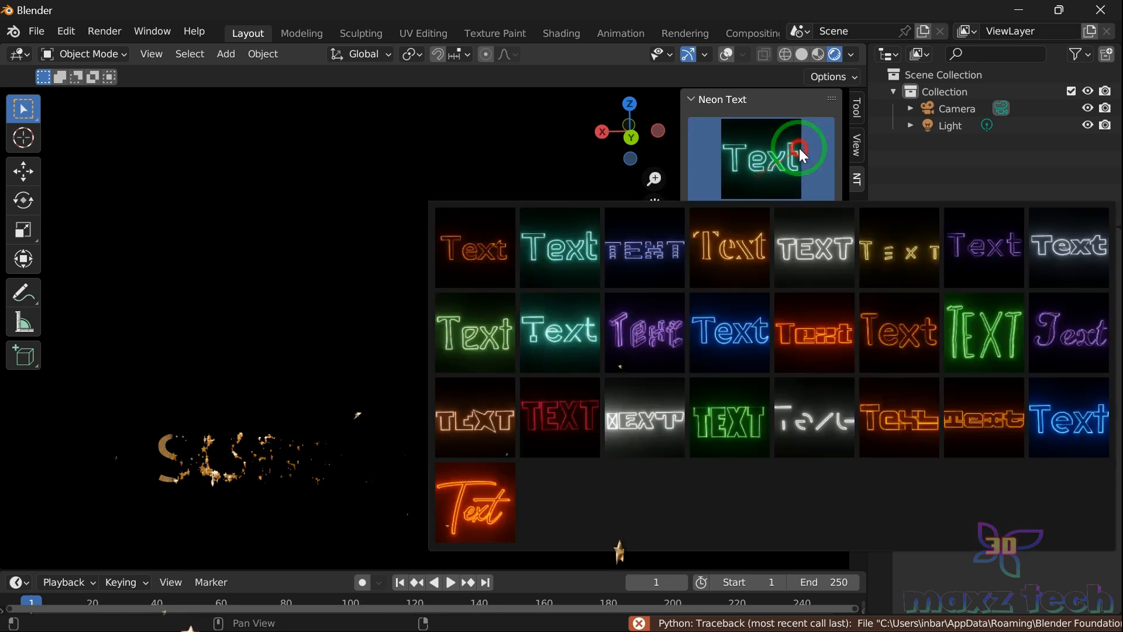
left_click(649, 262)
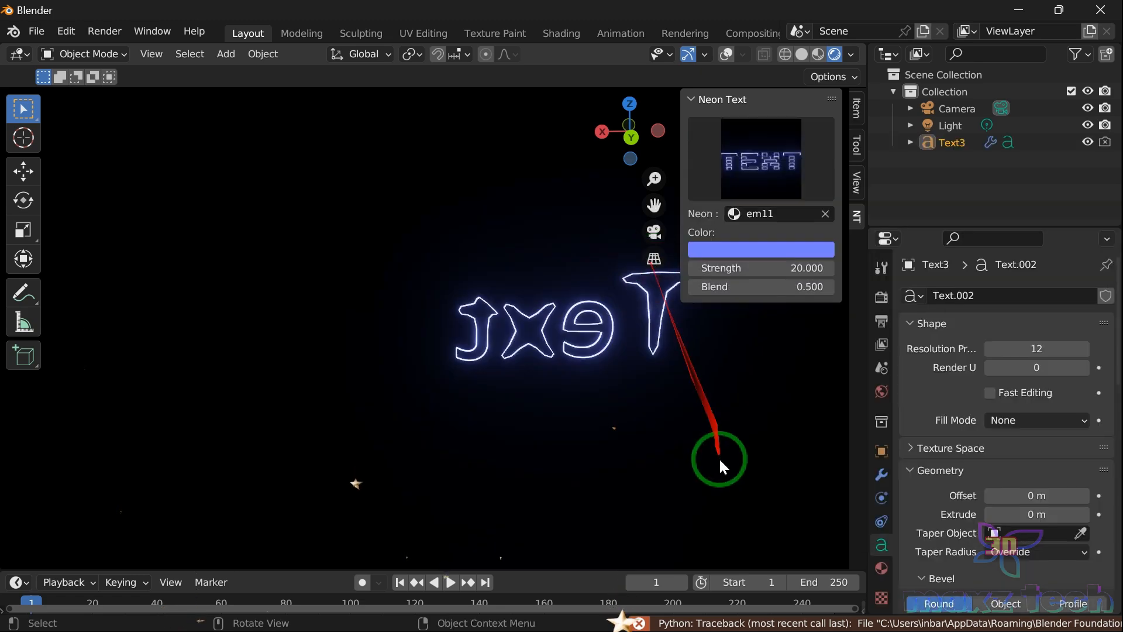
Replace the wording of the blue neon text with "Maxz Tech" in Edit Mode
left_click_drag(666, 204, 571, 280)
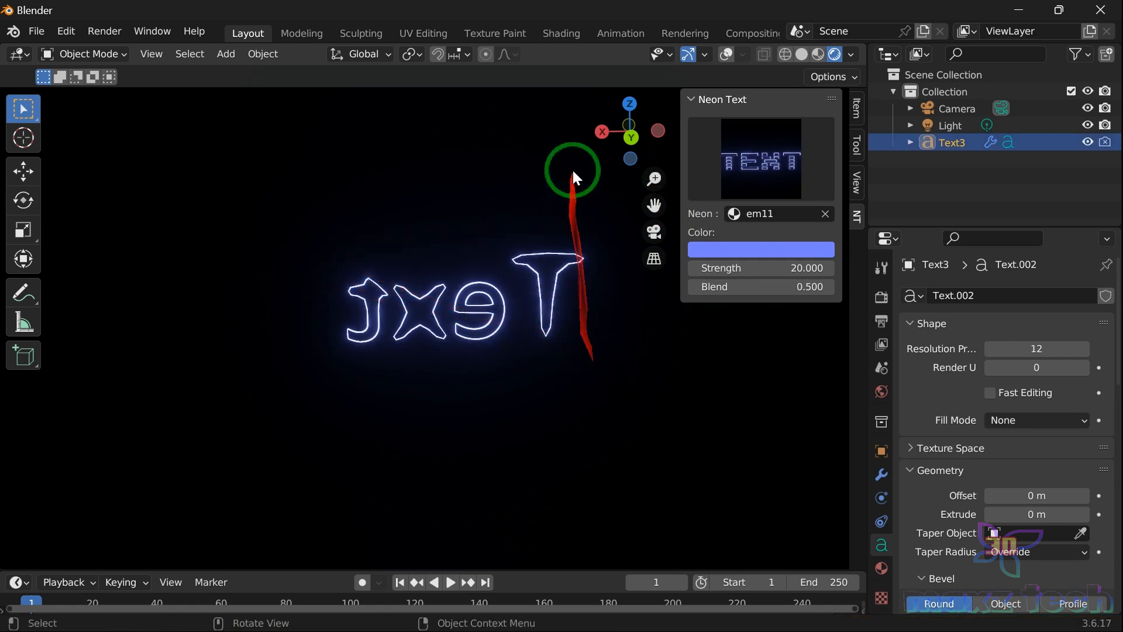
left_click_drag(598, 131, 126, 141)
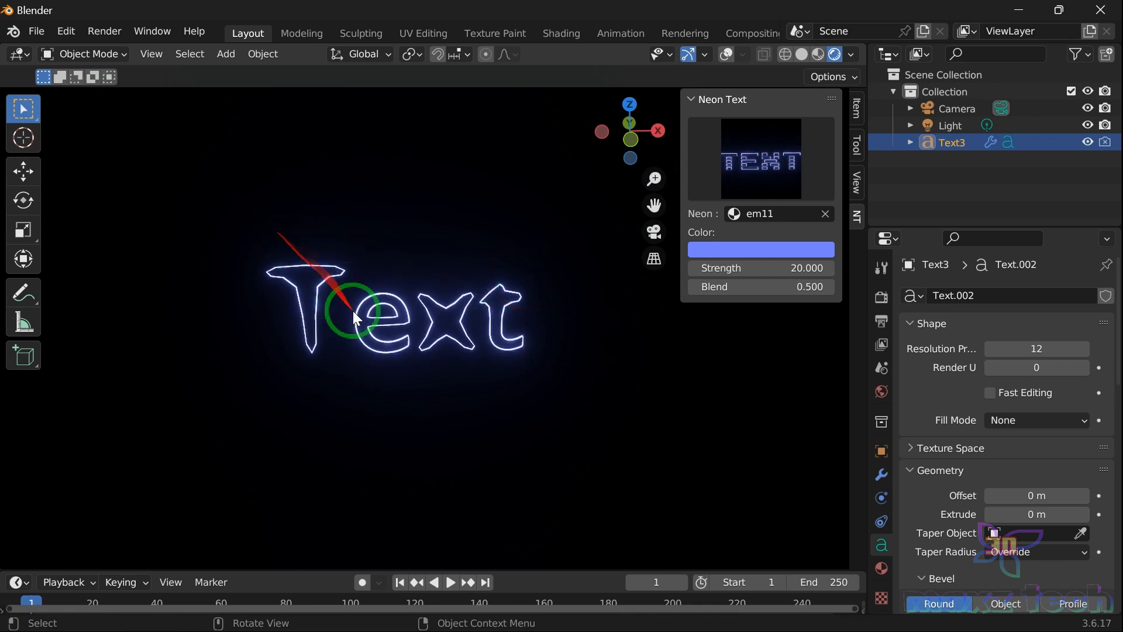
left_click(75, 59)
left_click(79, 94)
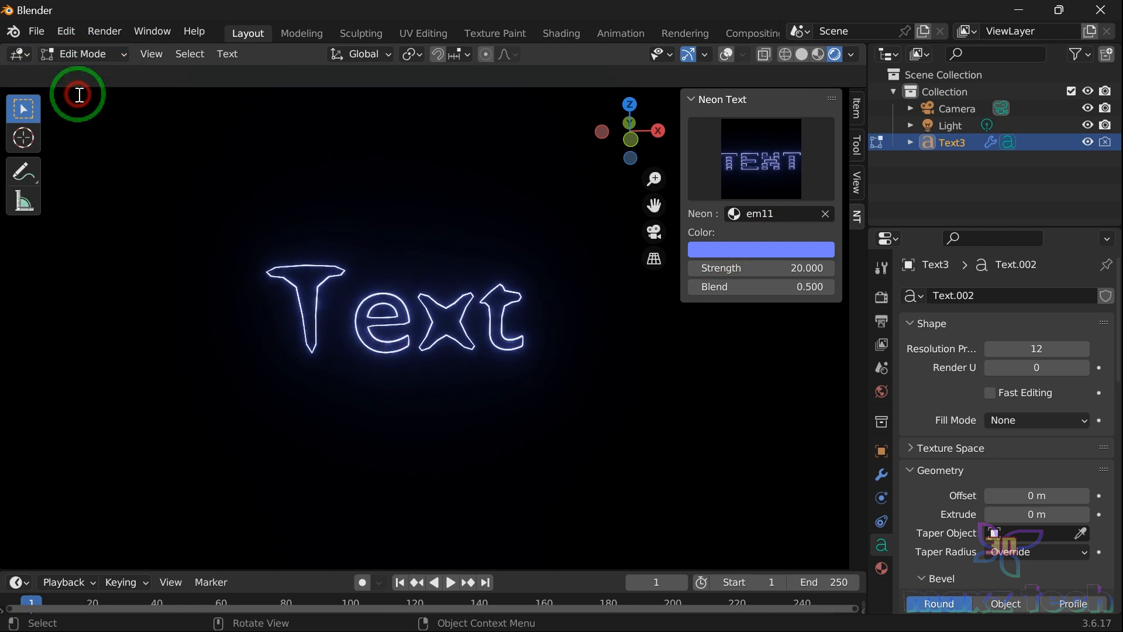
left_click(282, 262)
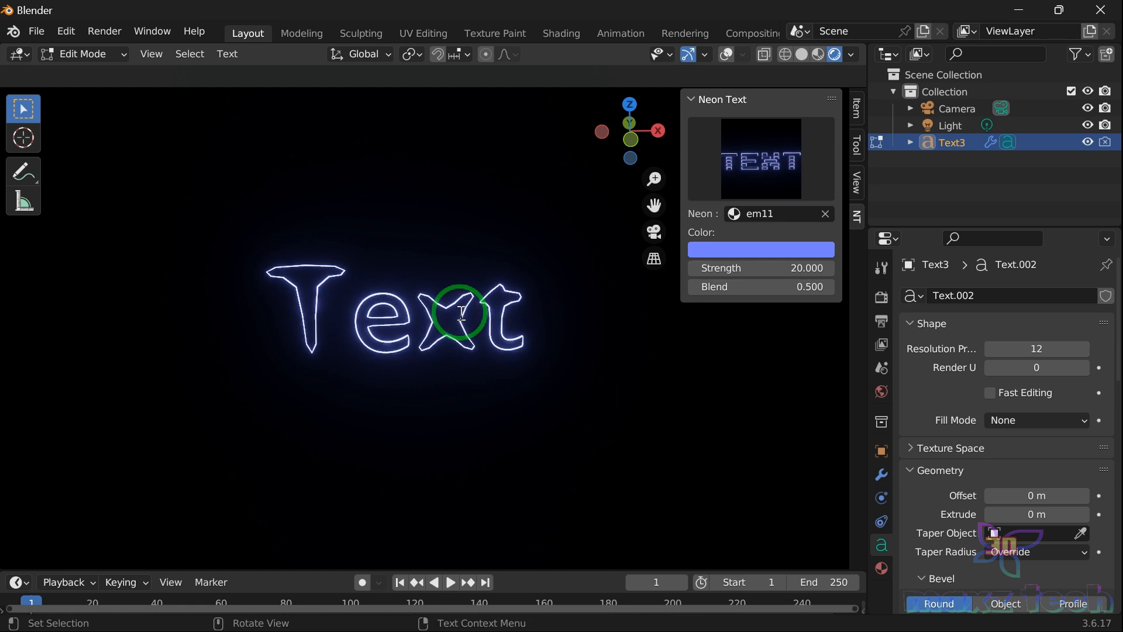
key("BackSpace")
key("BackSpace")
key("BackSpace")
key("BackSpace")
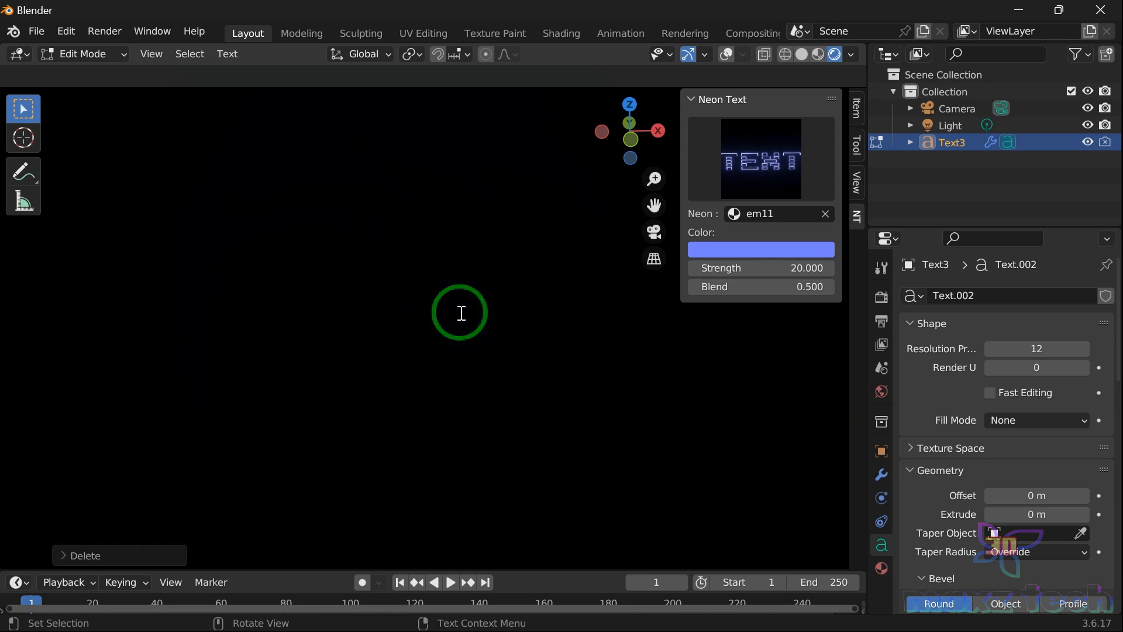
type("M")
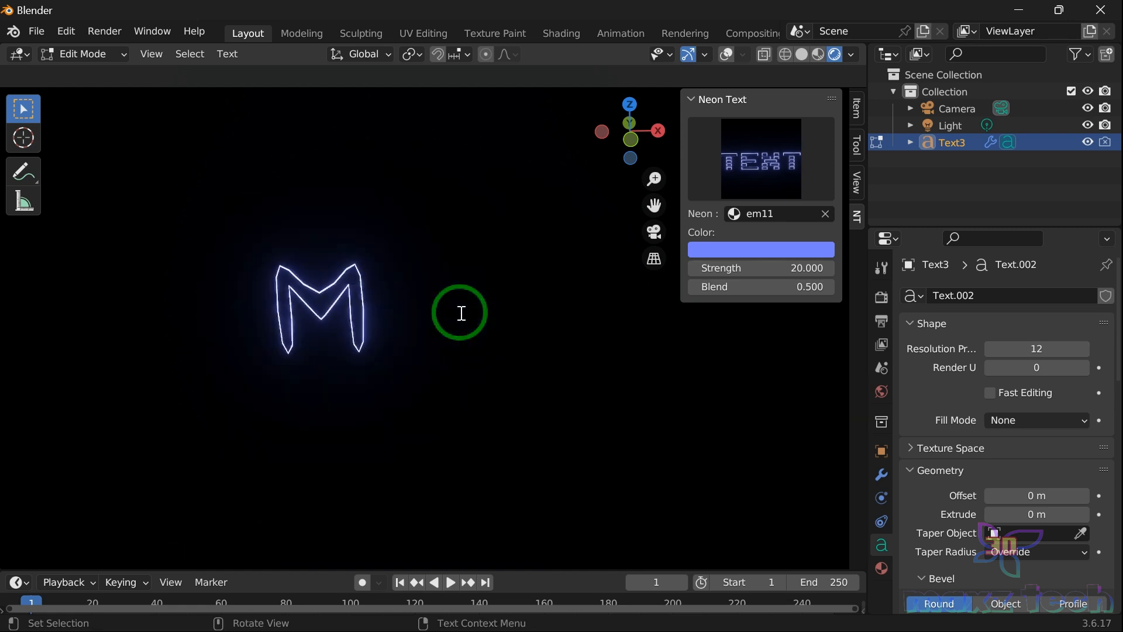
type("ax")
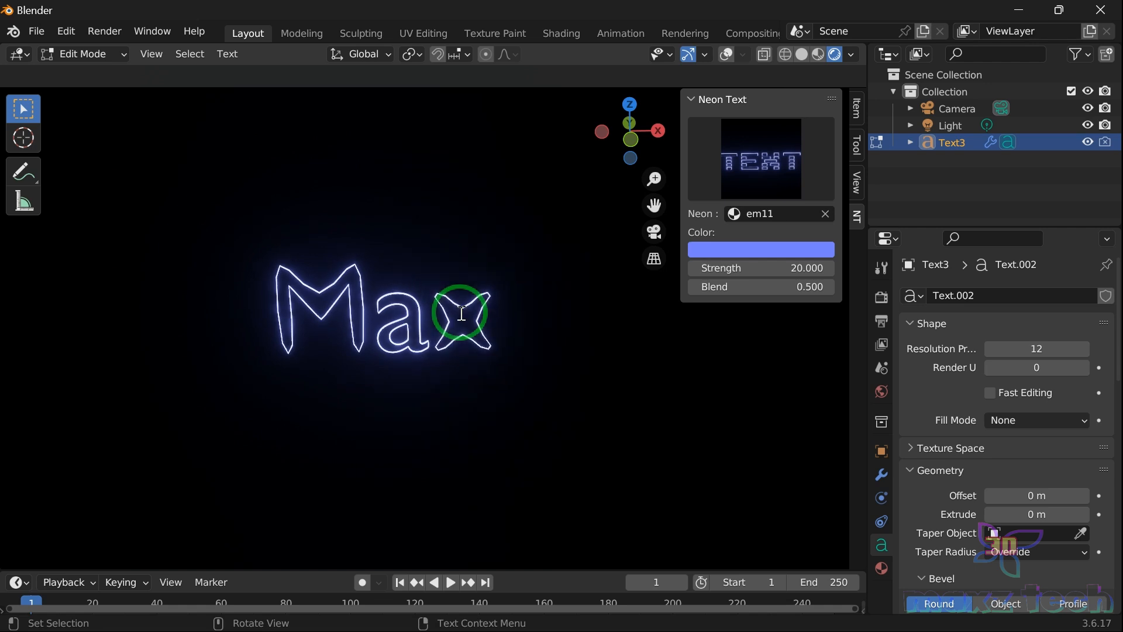
type("z T")
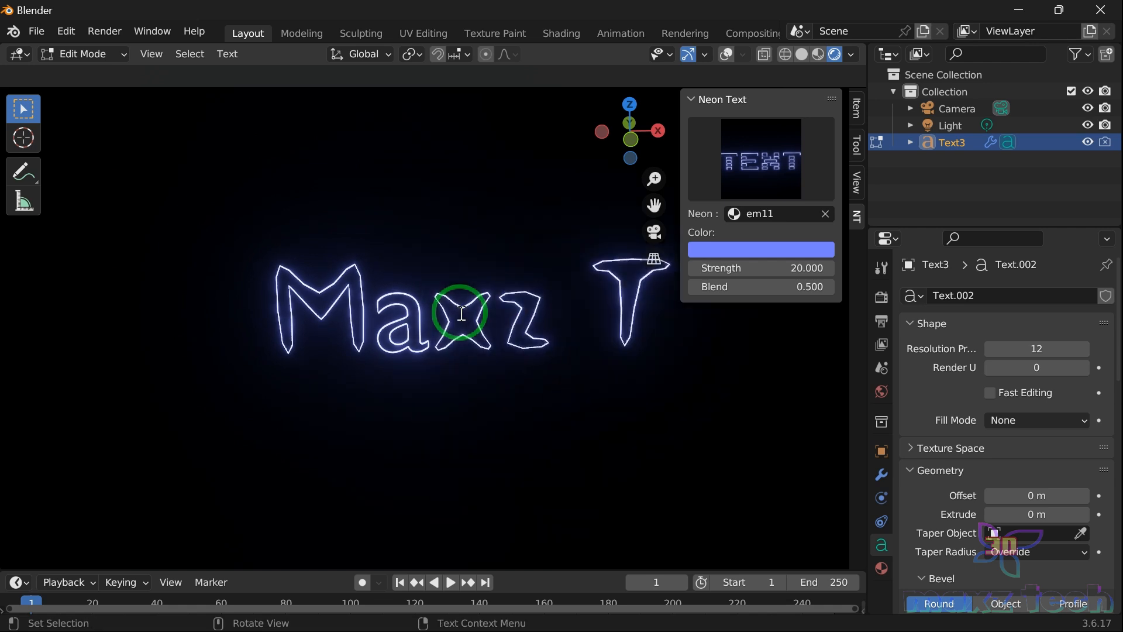
type("ech")
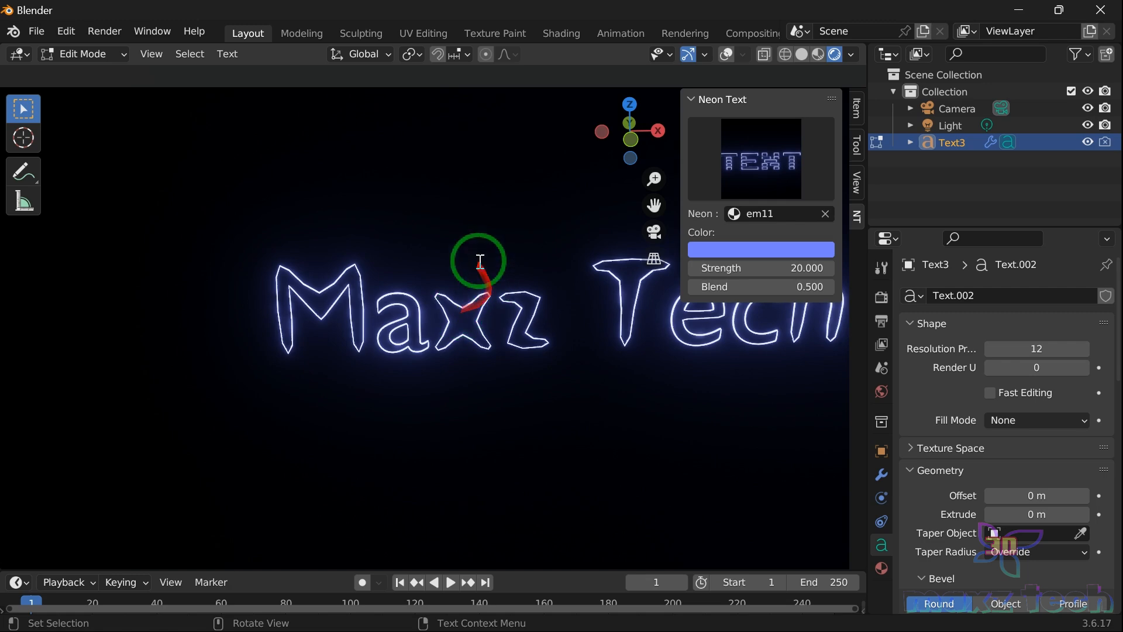
Extrude the "Maxz Tech" text by 0.07 m
left_click_drag(654, 209, 464, 251)
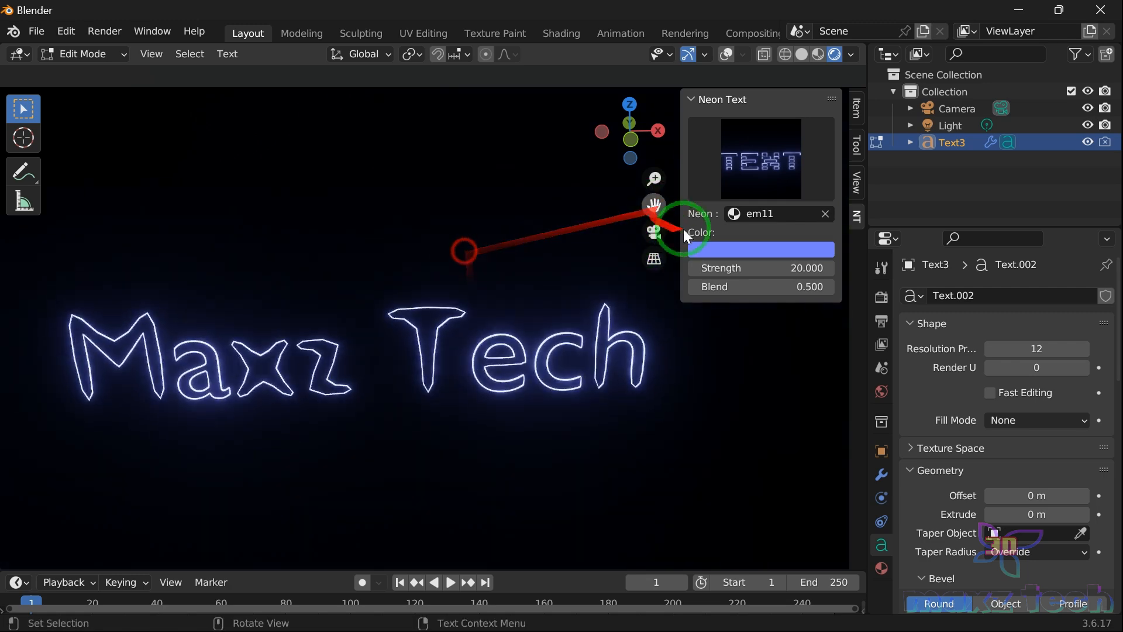
left_click_drag(620, 125, 673, 117)
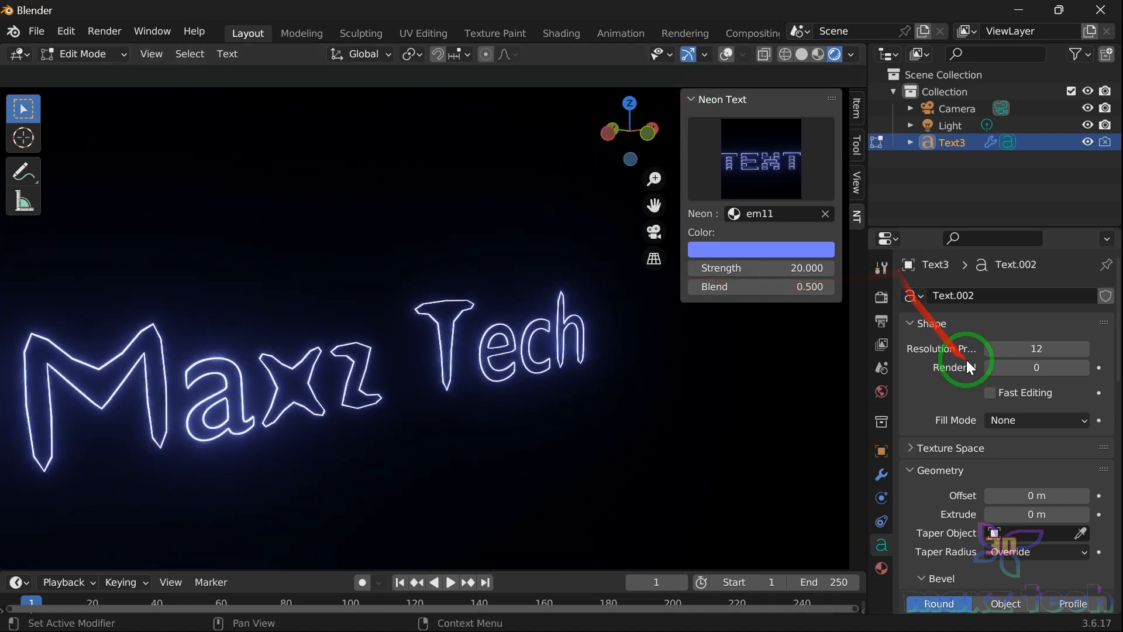
scroll(966, 360, "down", 5)
scroll(965, 360, "up", 4)
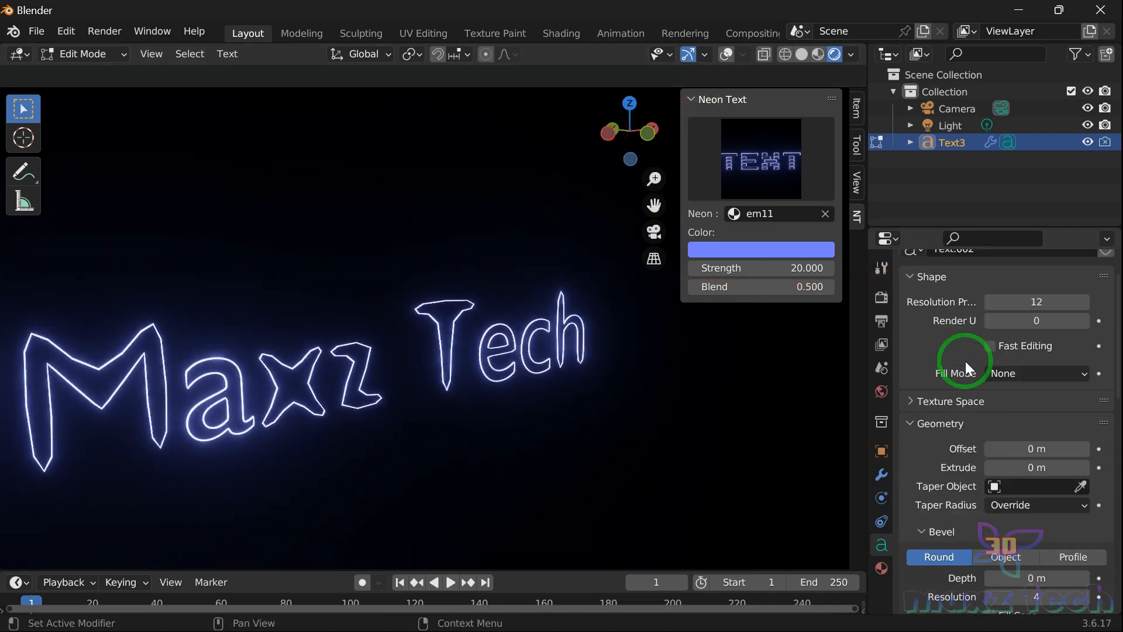
scroll(965, 360, "up", 2)
left_click_drag(1001, 514, 1041, 515)
Adjust the blend and strength of the blue "Maxz Tech" neon glow
left_click_drag(461, 363, 444, 366)
mouse_move(605, 128)
left_mouse_down()
mouse_move(677, 120)
mouse_move(611, 129)
left_mouse_up()
left_click_drag(750, 287, 690, 287)
left_click_drag(447, 288, 444, 292)
mouse_move(750, 271)
left_mouse_down()
mouse_move(449, 270)
mouse_move(627, 259)
mouse_move(446, 289)
mouse_move(630, 303)
mouse_move(518, 316)
mouse_move(699, 329)
mouse_move(439, 313)
mouse_move(737, 269)
mouse_move(676, 224)
left_mouse_up()
Try the neon materials em1, emissive.001, emissive.002 and Material on the "Maxz Tech" text, and finish with em1 assigned
left_click(796, 209)
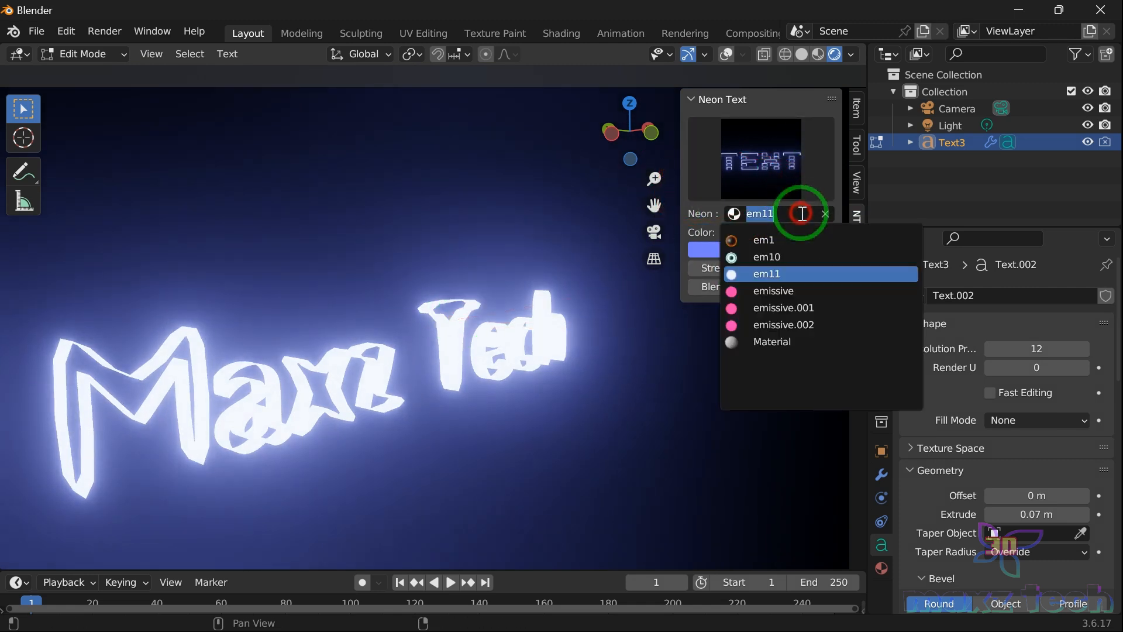
left_click(788, 240)
left_click(758, 214)
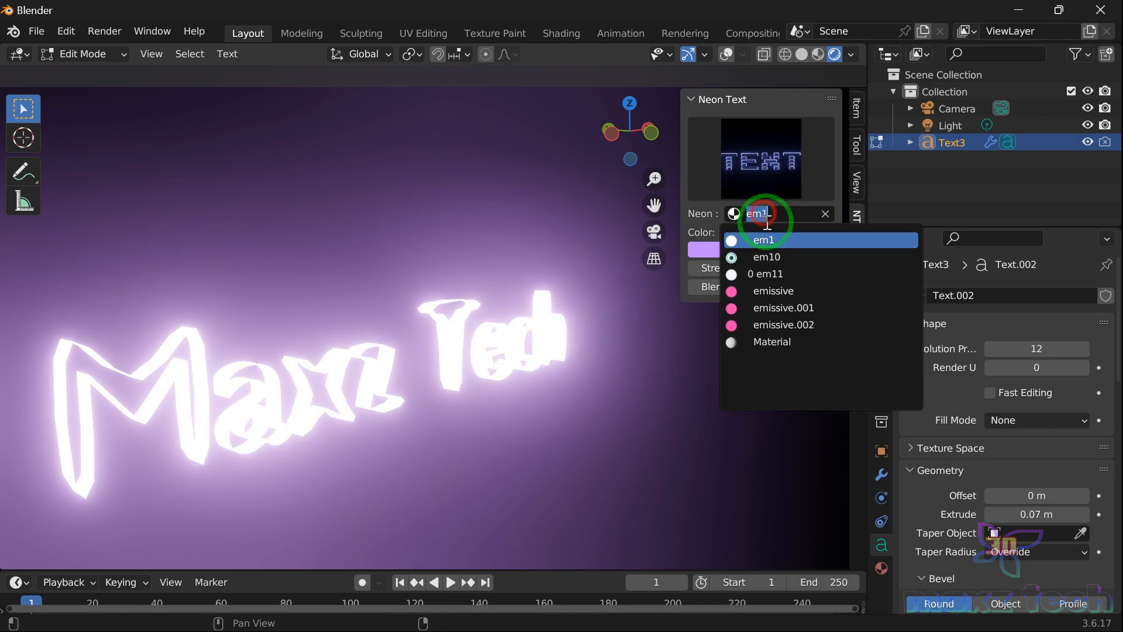
left_click(775, 308)
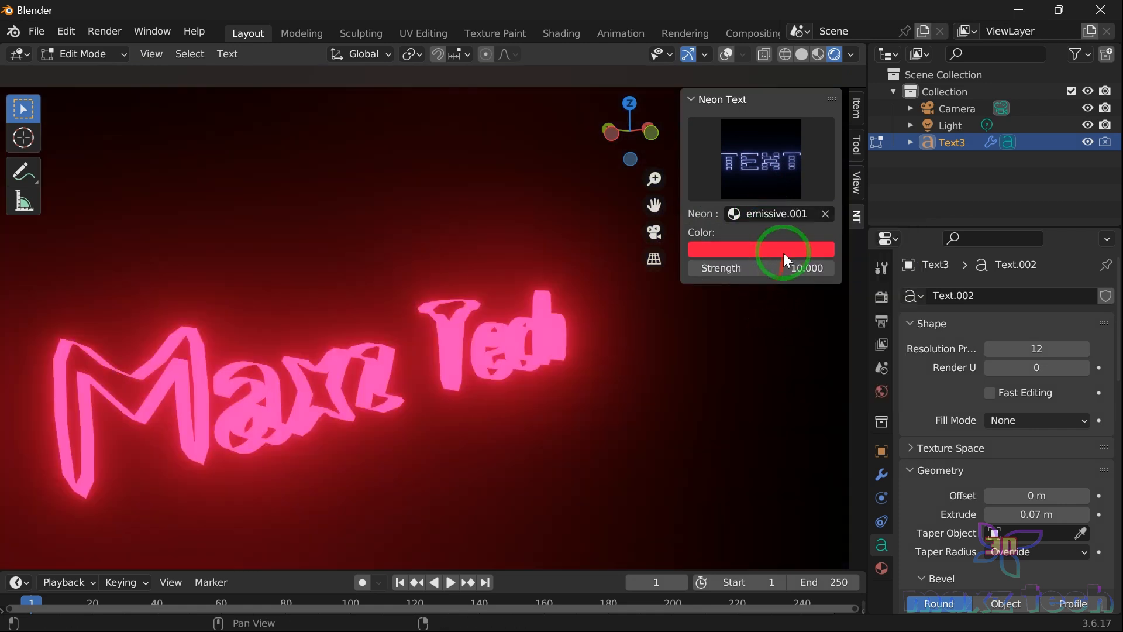
left_click(770, 213)
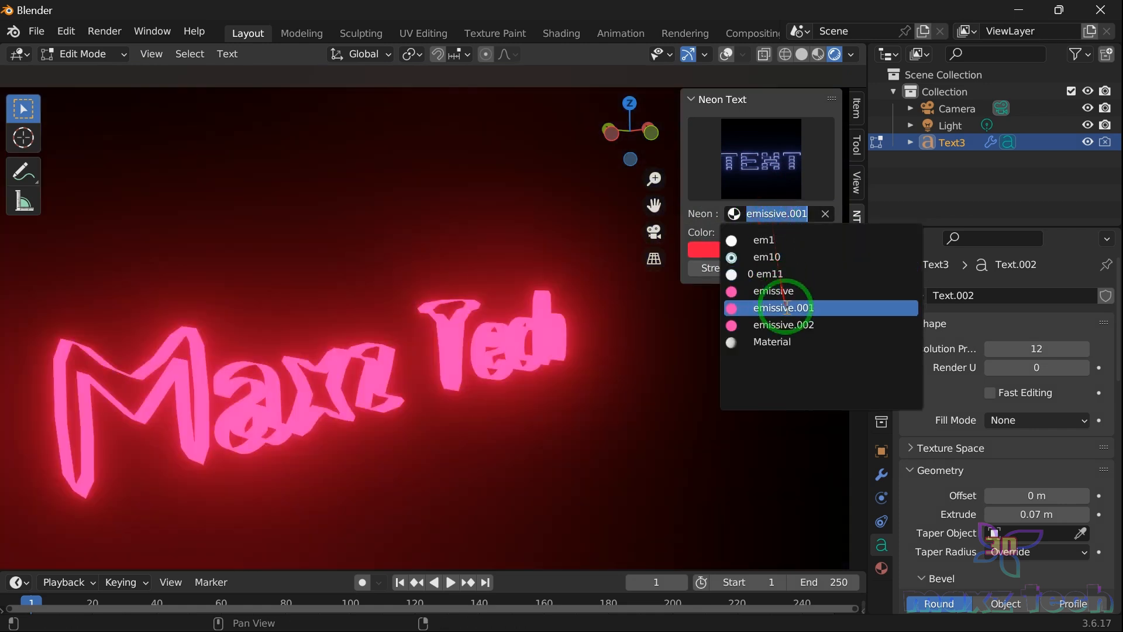
left_click(793, 325)
left_click(768, 216)
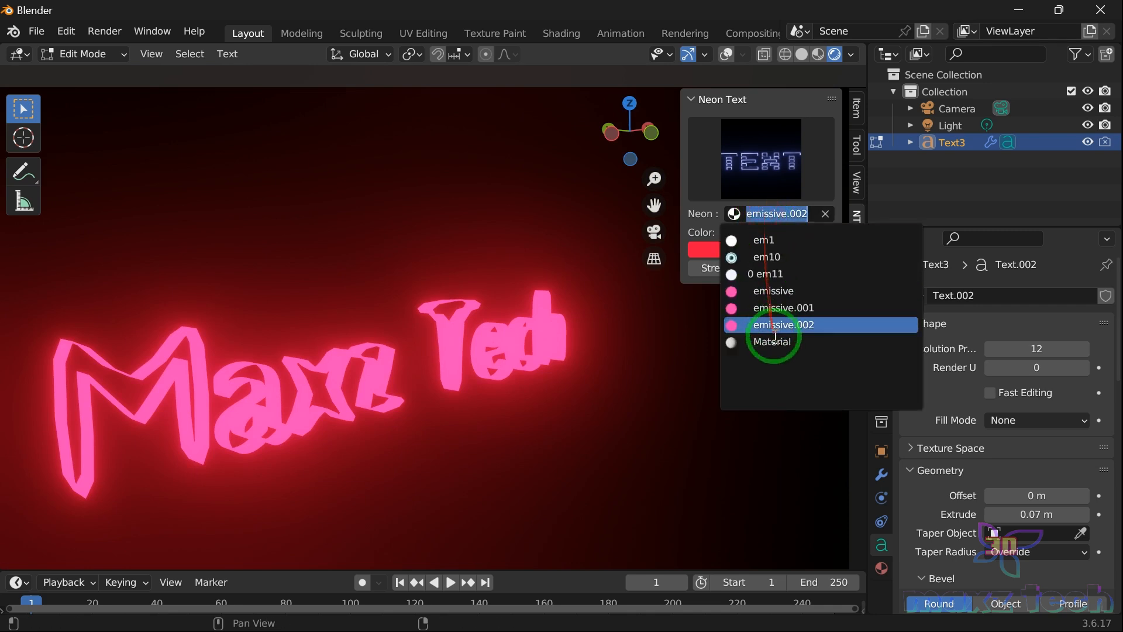
left_click(778, 344)
left_click(776, 216)
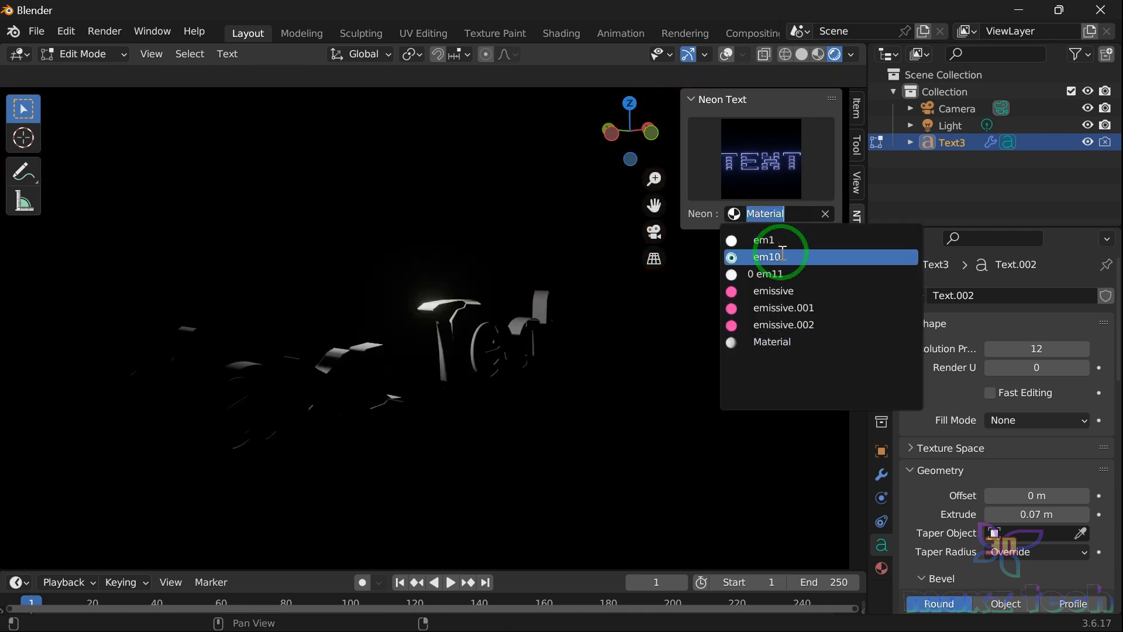
left_click(780, 241)
Try to switch the text to the green neon preset, the first in the gallery's second row
left_click(766, 170)
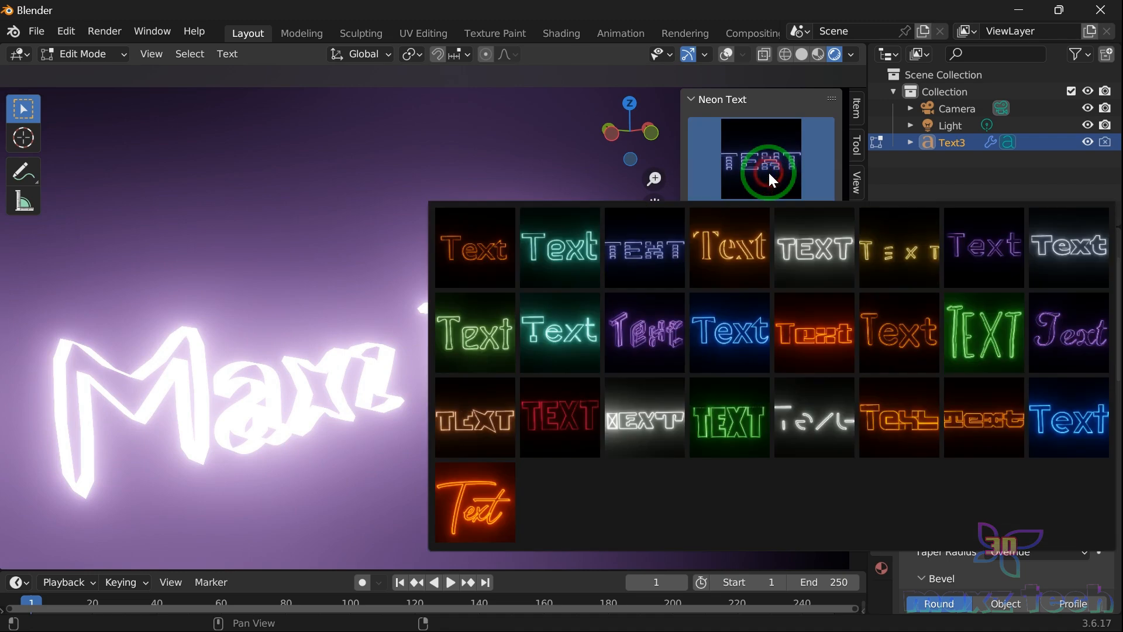
left_click(497, 346)
scroll(389, 276, "down", 2)
middle_click_drag(389, 276, 444, 280)
Change the regular font of the "Maxz Tech" text to Niagara Engraved (NIAGENG.TTF) from the Windows Fonts folder
scroll(1063, 374, "down", 12)
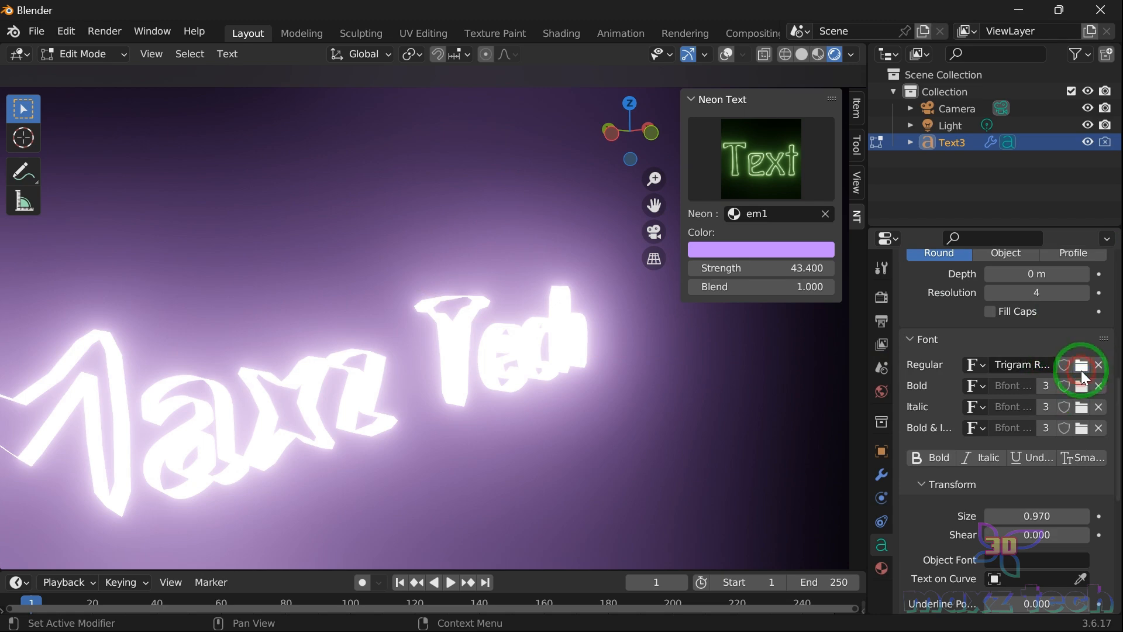
left_click(1081, 367)
left_click(140, 470)
scroll(497, 301, "down", 20)
left_click(403, 444)
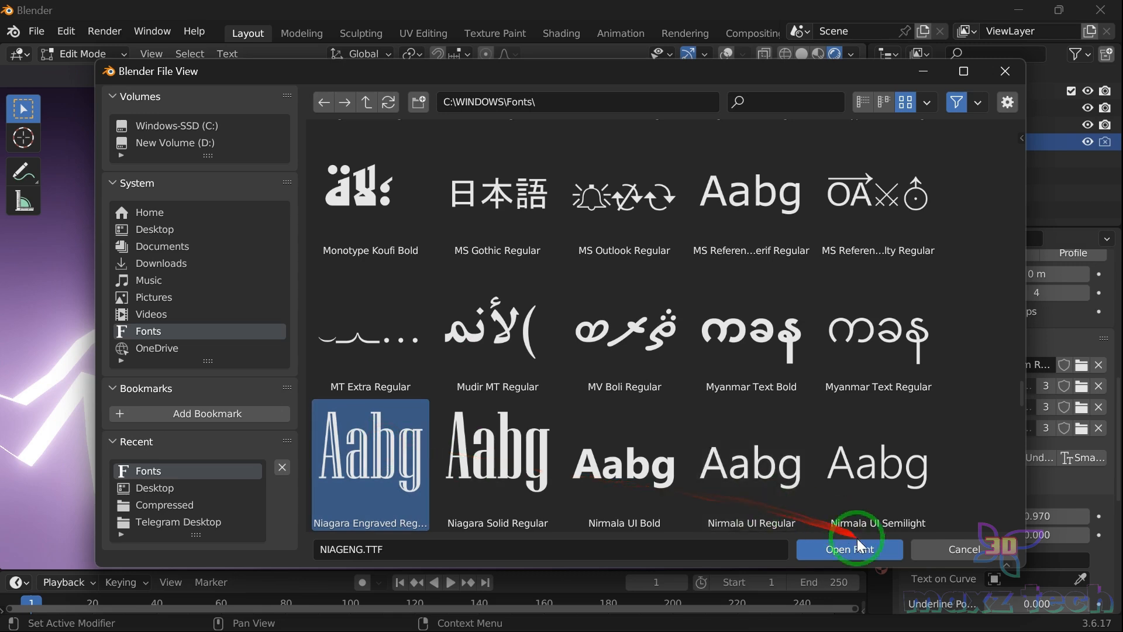
left_click(849, 545)
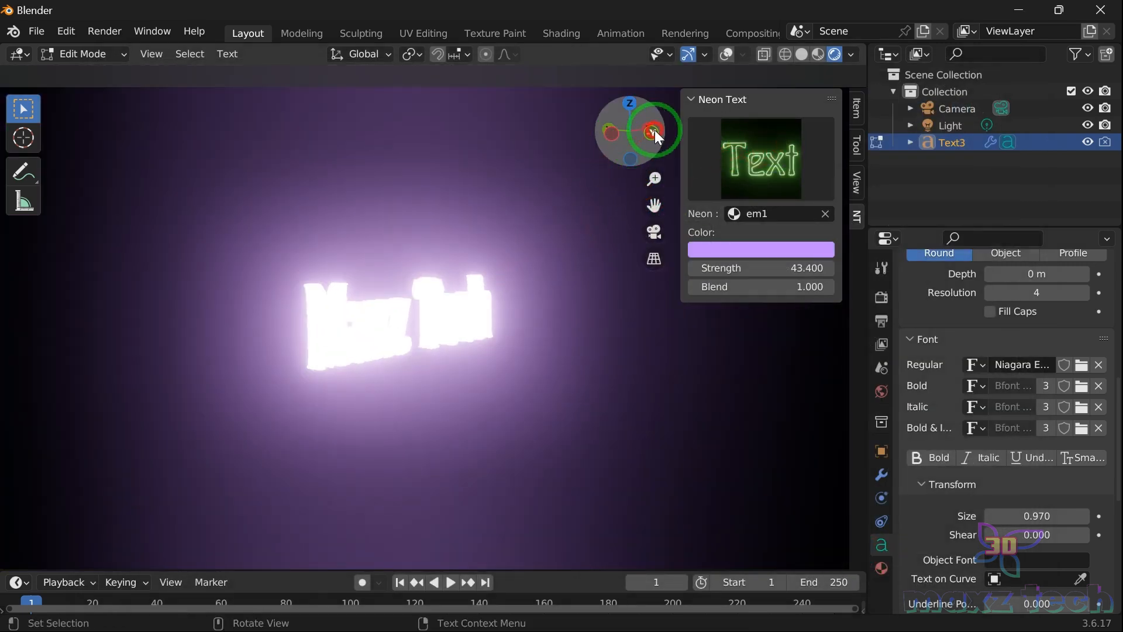
left_click_drag(655, 130, 535, 175)
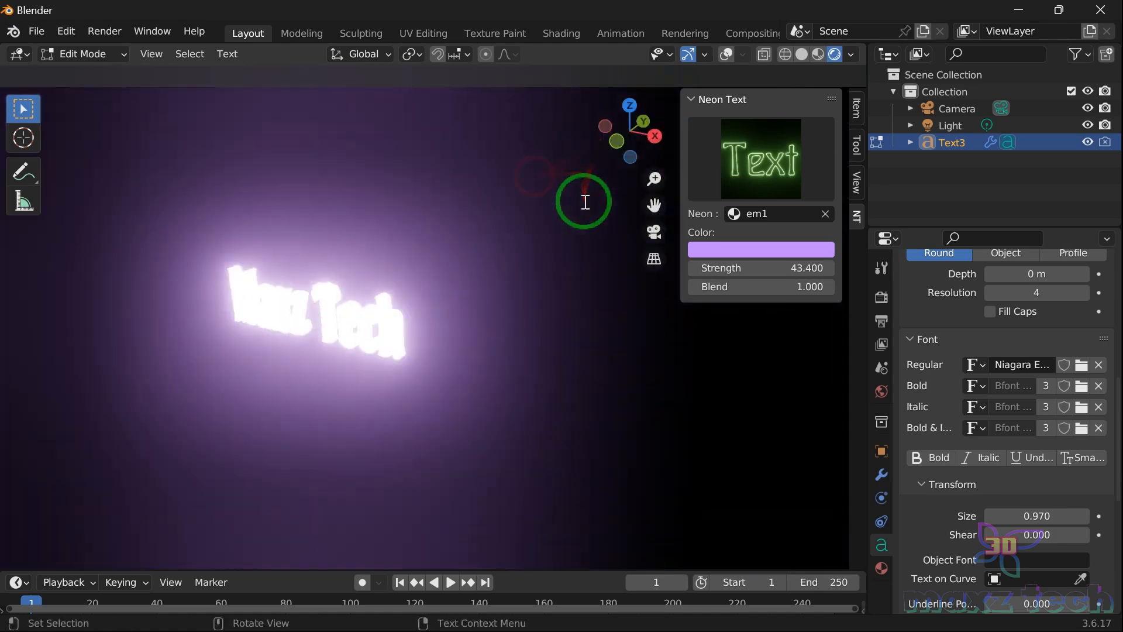
left_click_drag(626, 130, 638, 152)
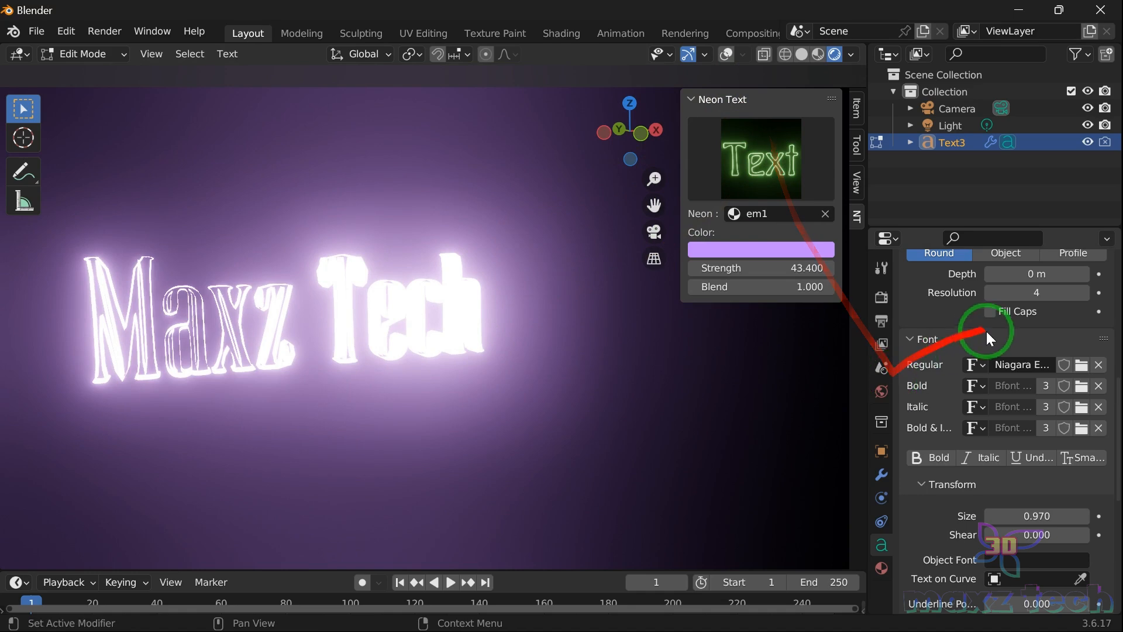
Try to switch the text to the white block-letter neon preset, the third in the gallery's third row
scroll(987, 330, "down", 10)
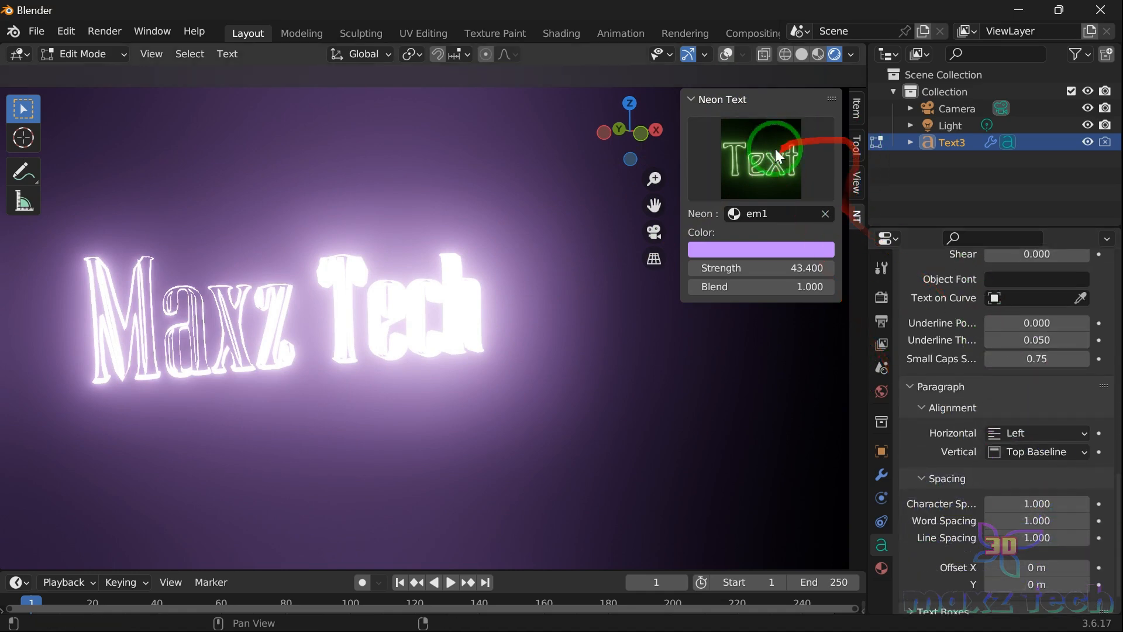
left_click(776, 152)
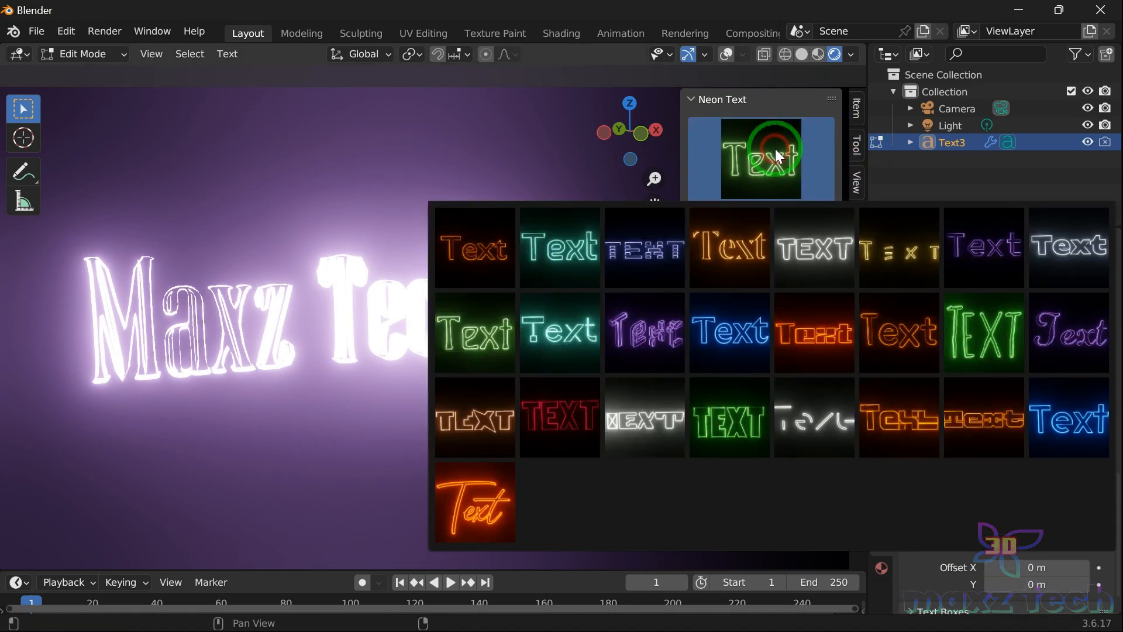
left_click(677, 447)
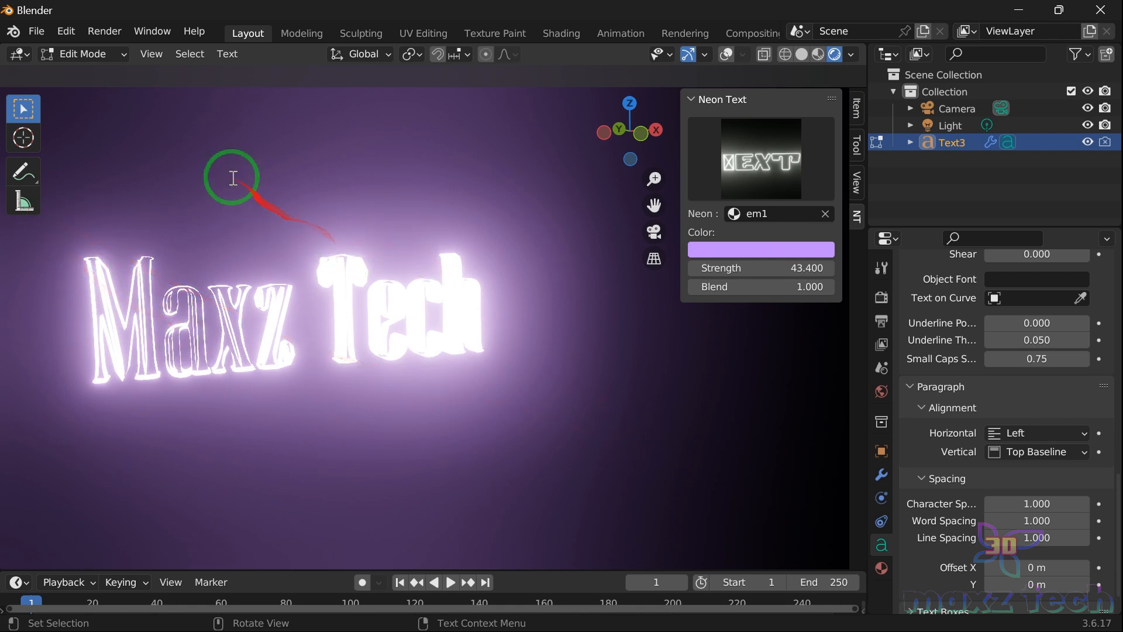
Erase the word "Tech" from the purple neon text, leaving "Maxz"
key("BackSpace")
key("BackSpace")
key("BackSpace")
key("BackSpace")
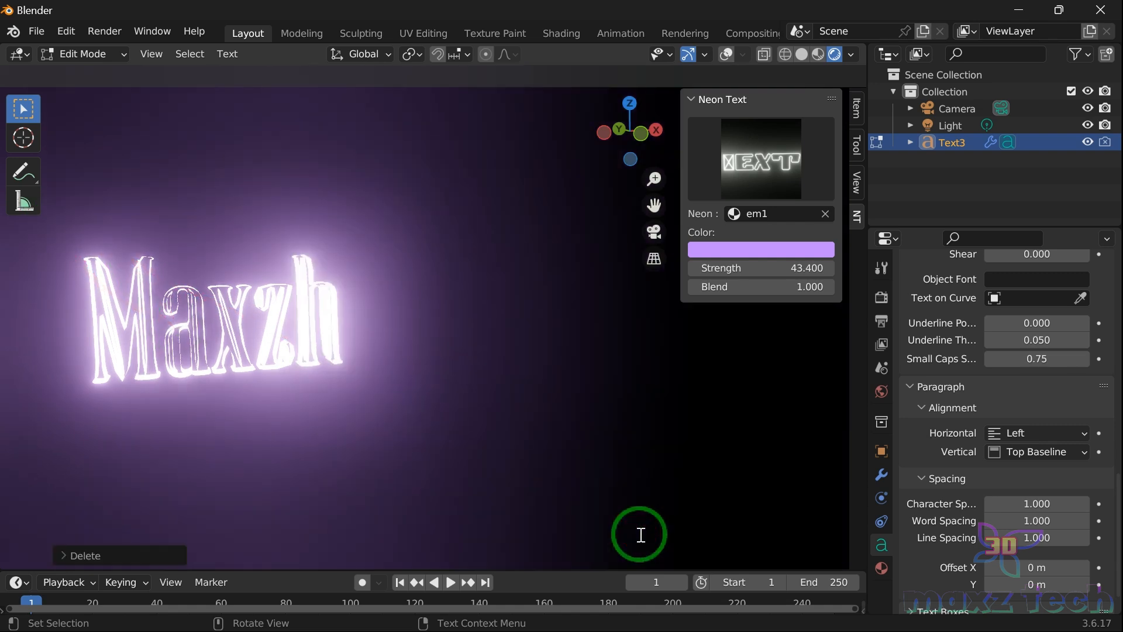
key("BackSpace")
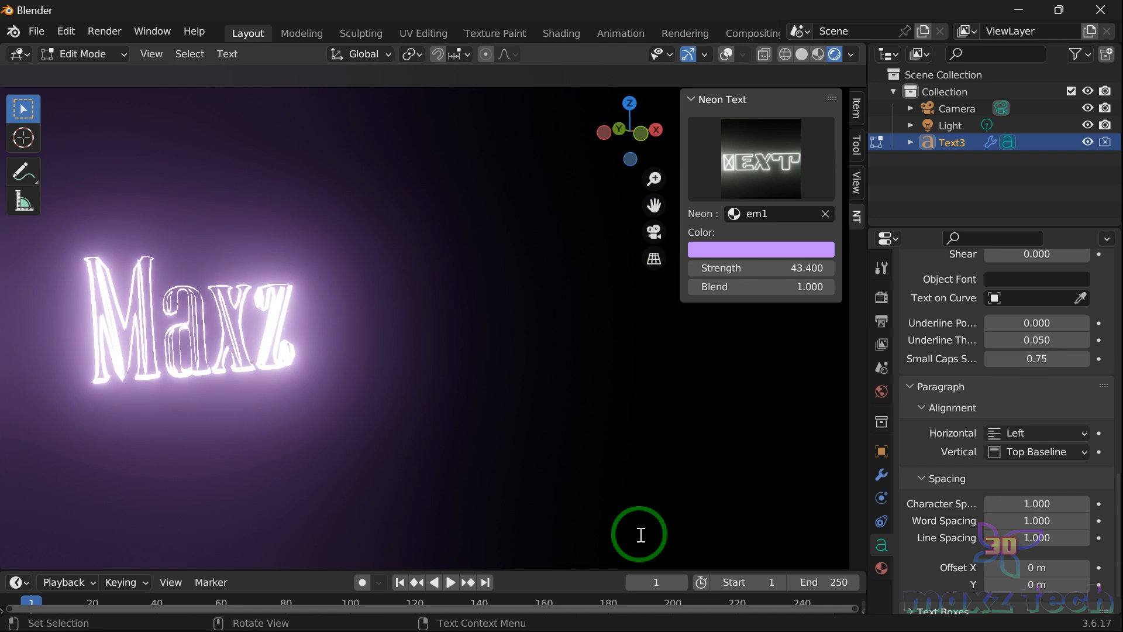
Return to Object Mode and delete the purple "Maxz" neon text object
left_click(99, 55)
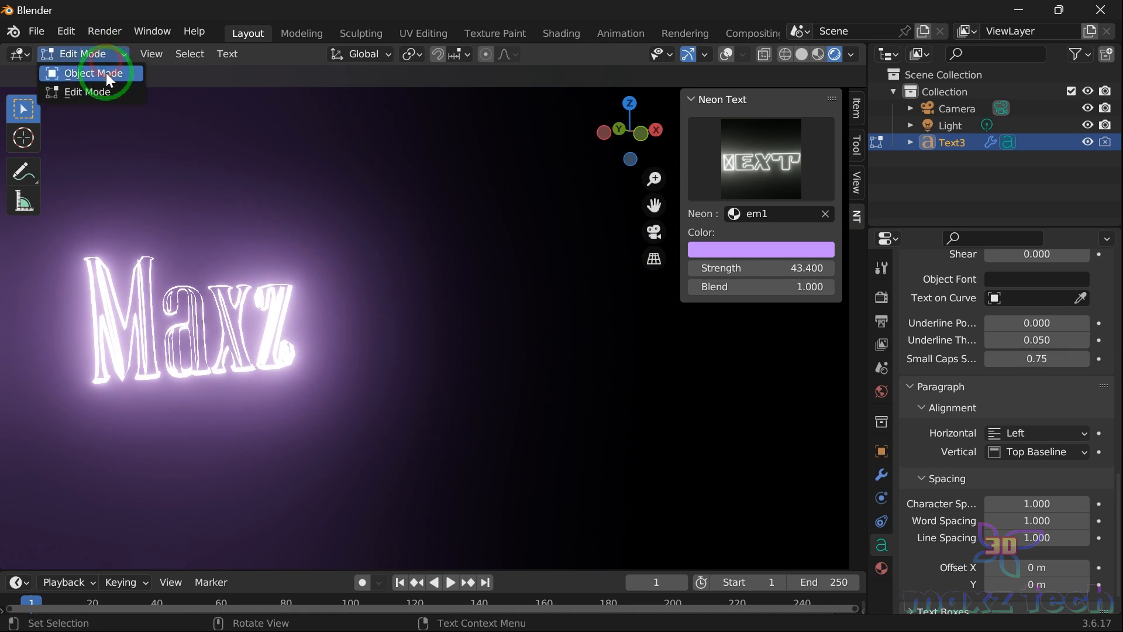
left_click(109, 73)
left_click_drag(143, 226, 380, 461)
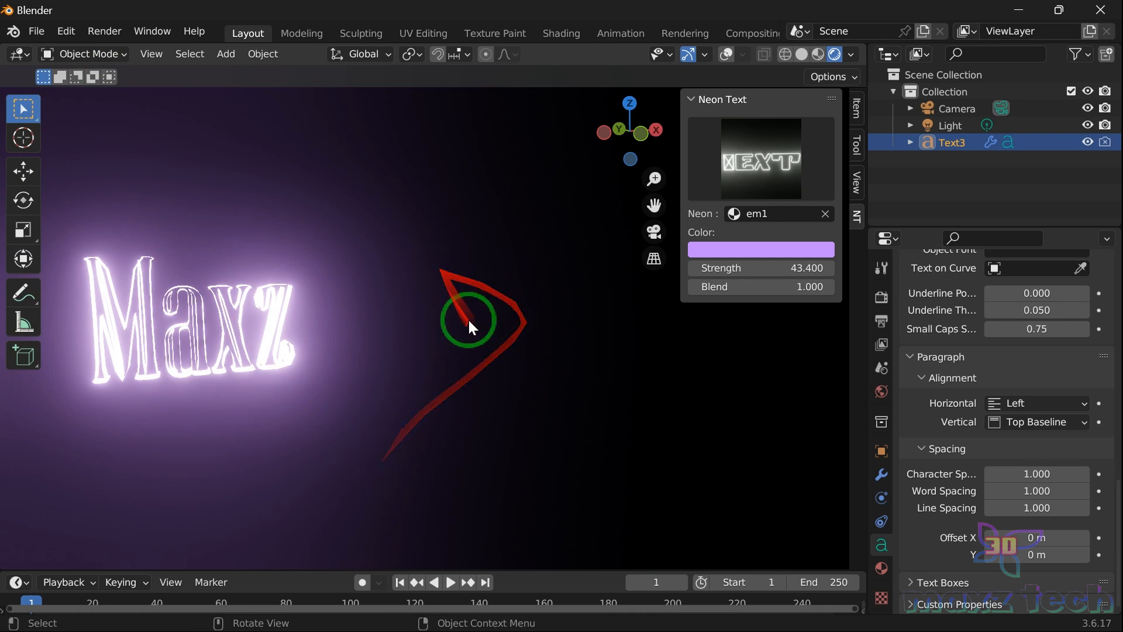
left_click_drag(114, 213, 368, 433)
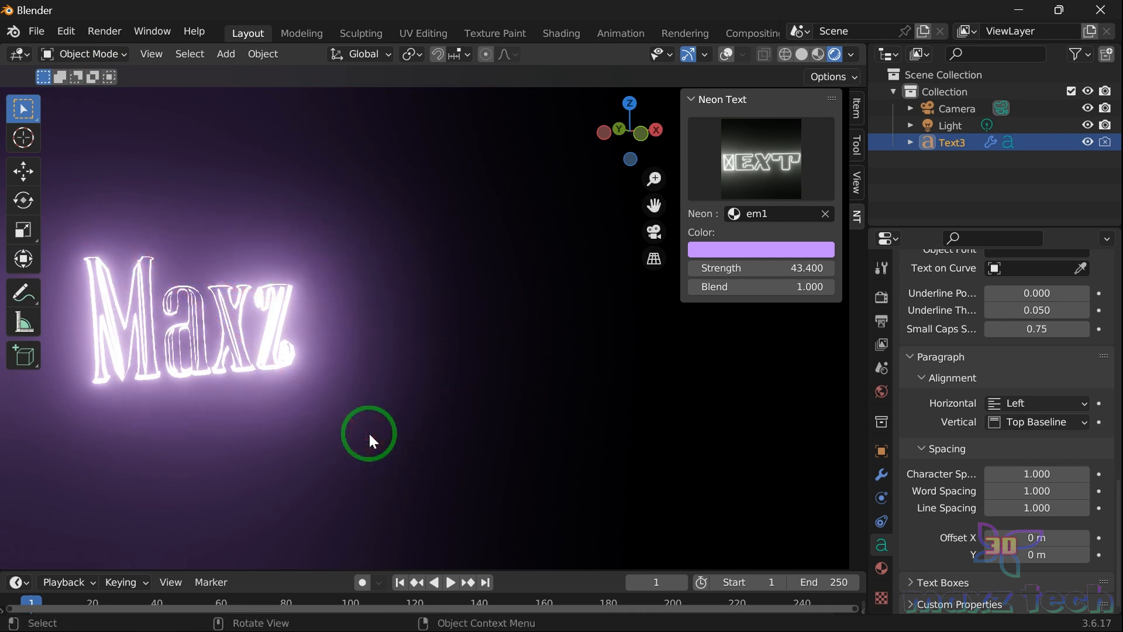
key("Delete")
Add the white neon text preset, the fifth in the gallery's third row, and select the new text object
left_click(770, 154)
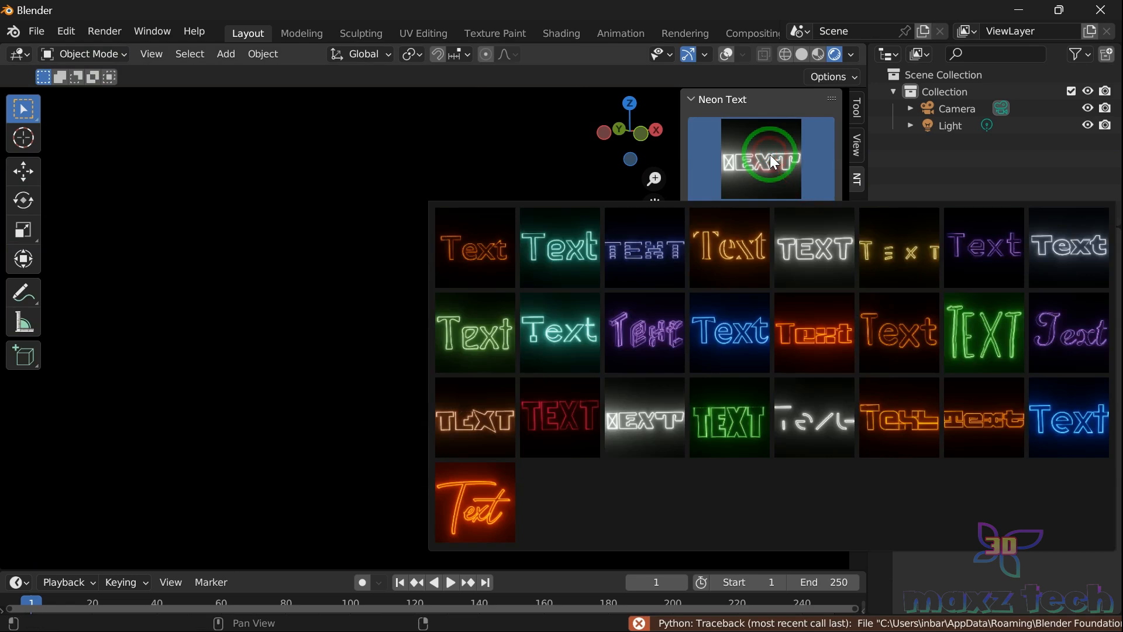
left_click(802, 420)
left_click_drag(638, 130, 632, 143)
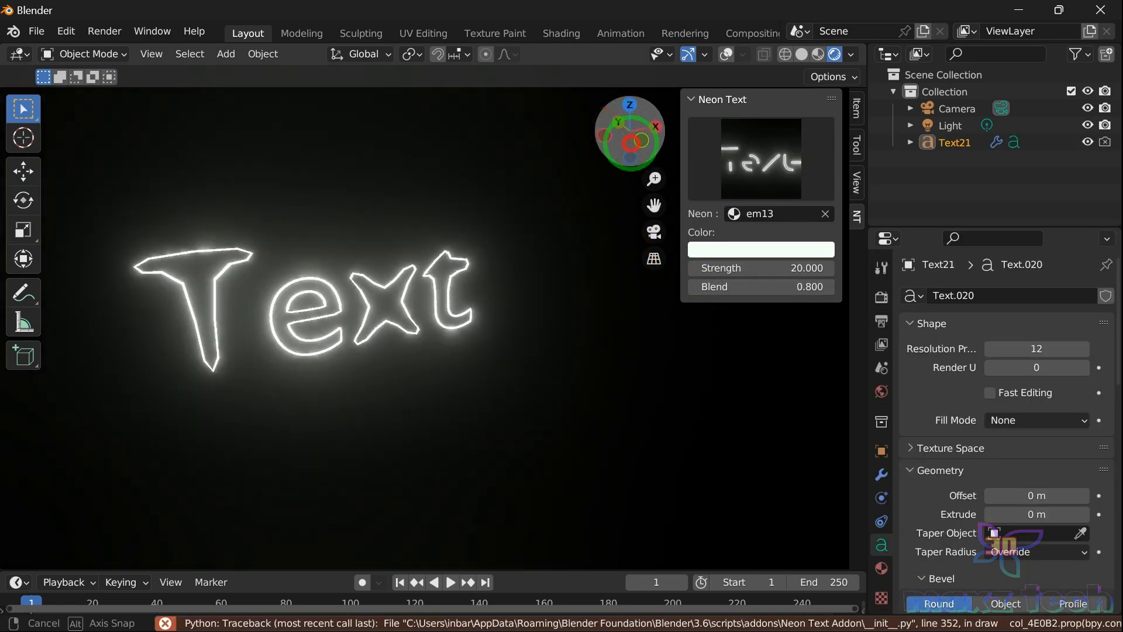
scroll(1099, 413, "down", 10)
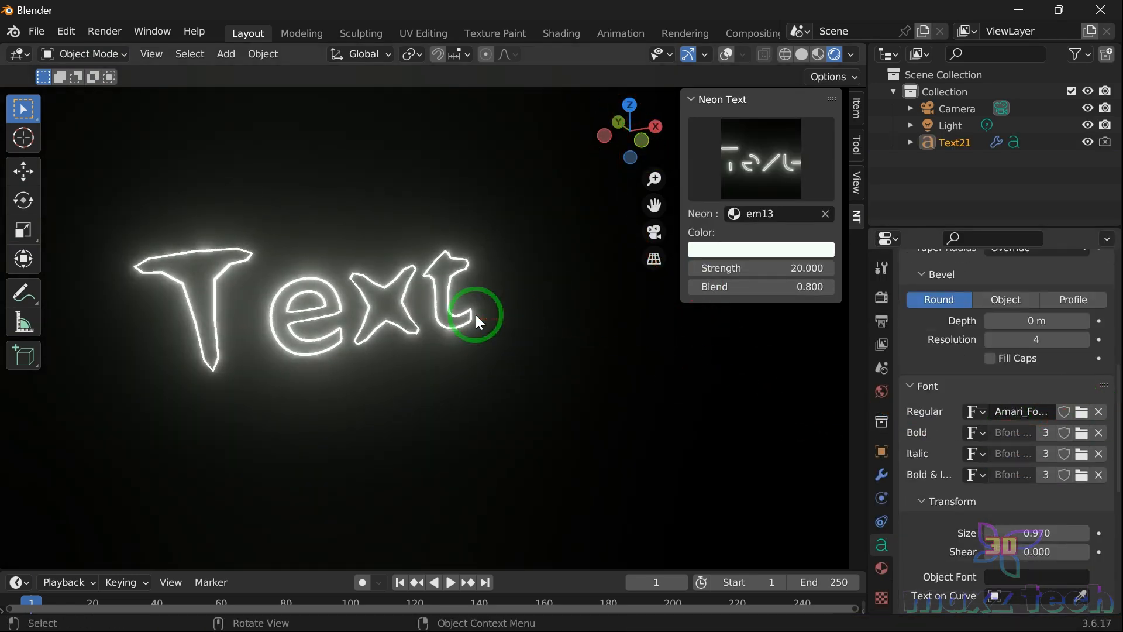
left_click(310, 301)
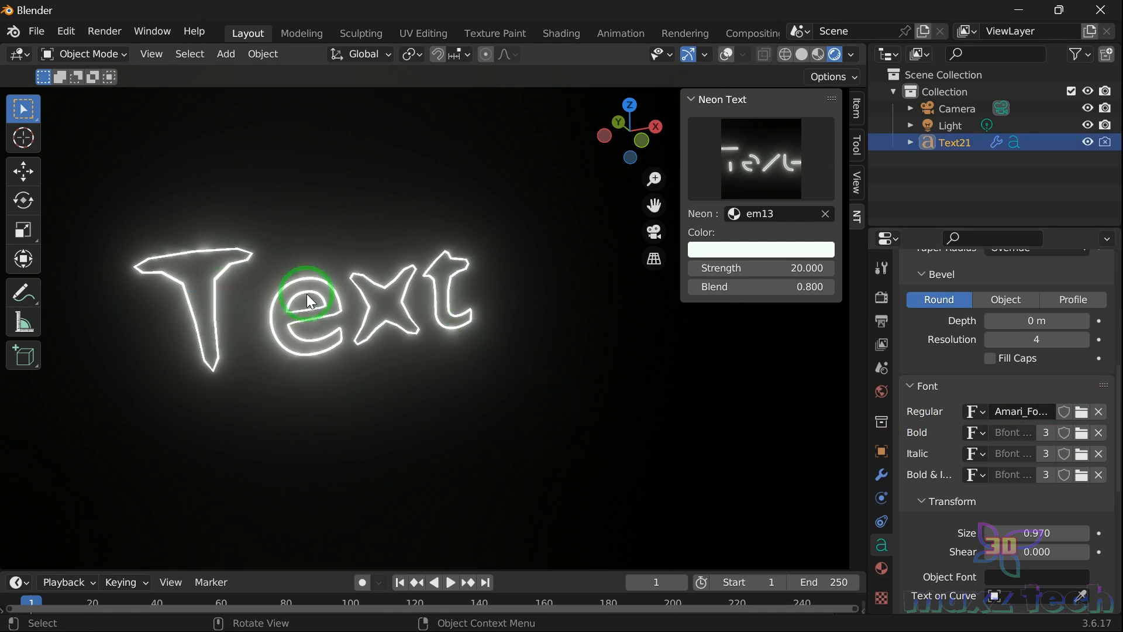
Add the red neon text preset, the second in the gallery's third row, and move it below the white text
left_click(754, 160)
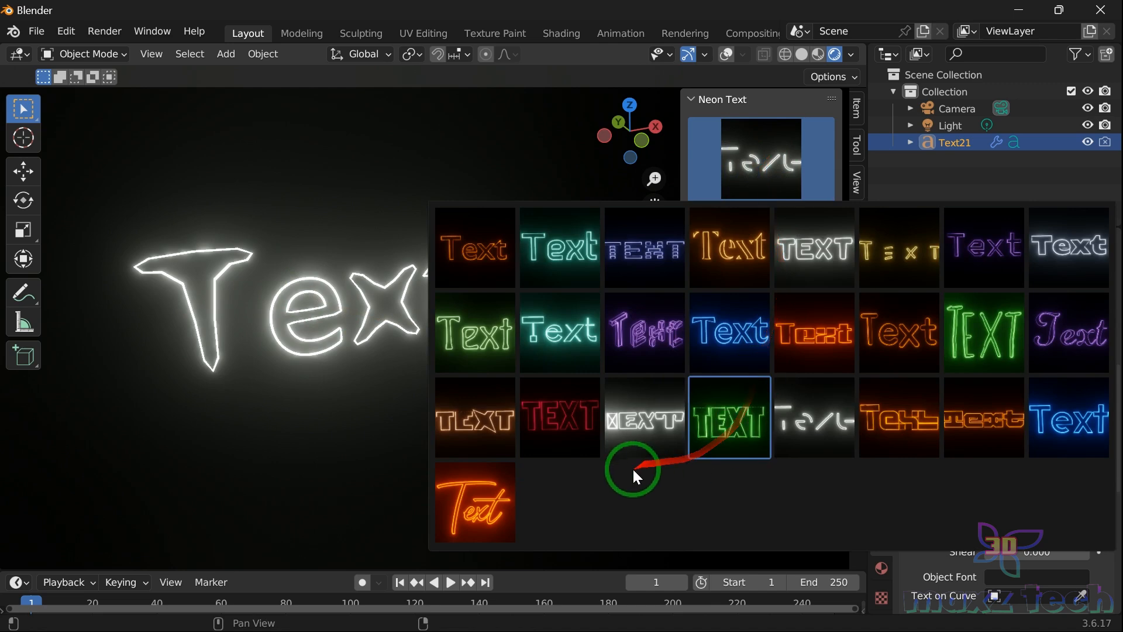
left_click(559, 409)
left_click(24, 172)
left_click_drag(297, 313, 346, 370)
Add the orange script neon preset from the gallery's last row and move it down along Z, below the red text
left_click(762, 170)
left_click(476, 507)
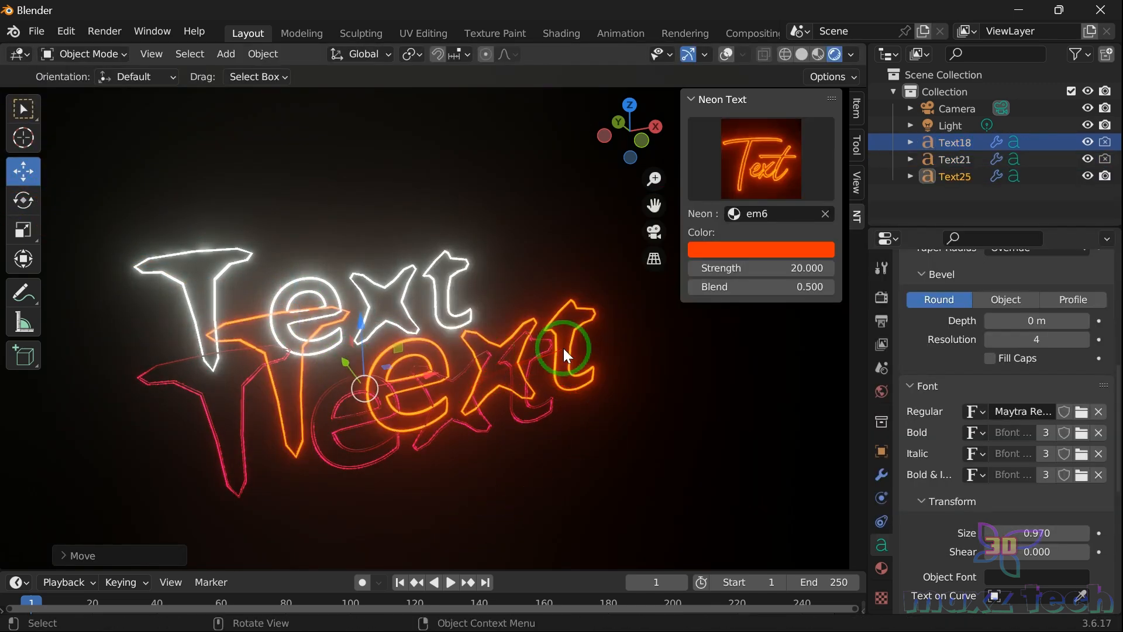
key("g")
key("z")
left_click(475, 455)
left_click(654, 231)
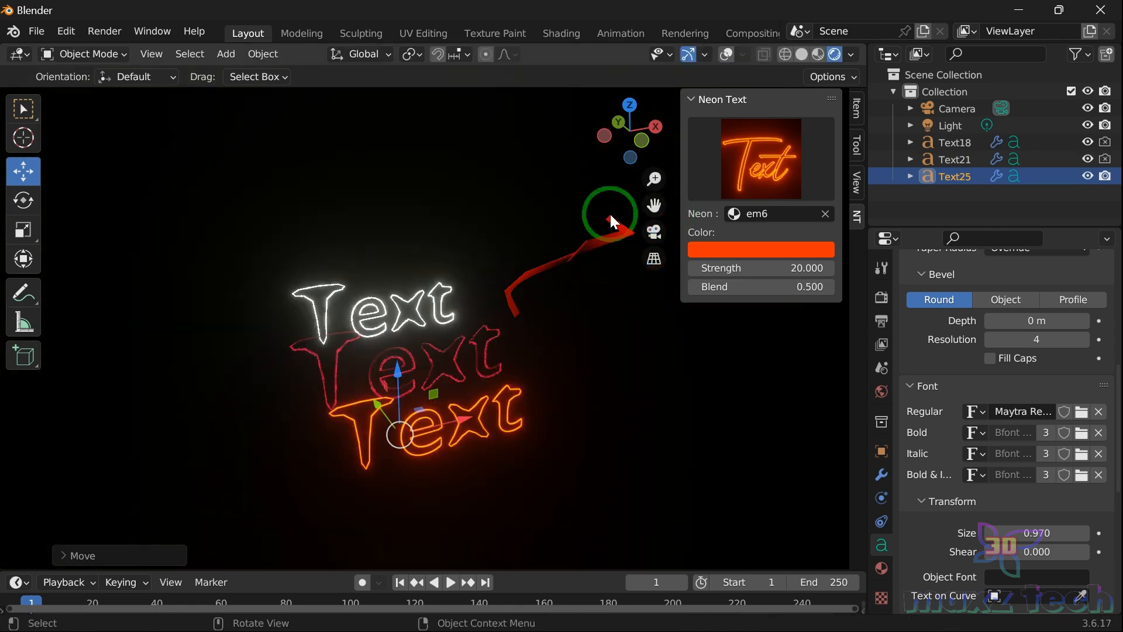
Add the orange neon text preset, the sixth in the gallery's third row, and raise it along Z above the white text
left_click(720, 187)
left_click(870, 406)
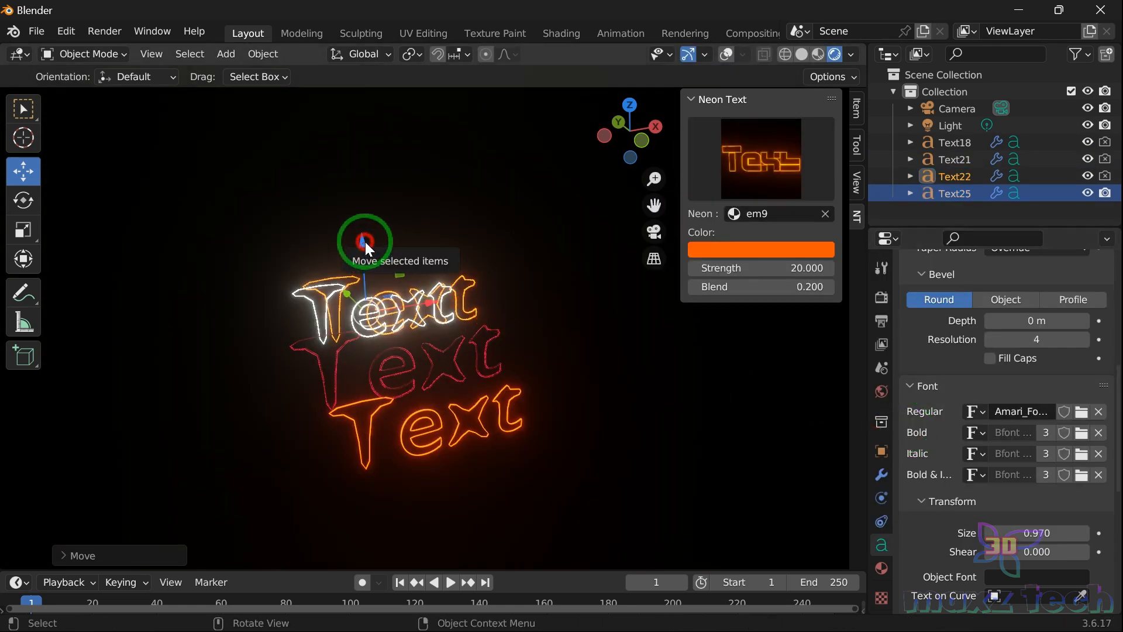
left_click_drag(362, 244, 375, 135)
Add the blue neon text preset, the eighth in the gallery's third row, and move it below the lowest orange text
left_click(766, 159)
left_click(1052, 415)
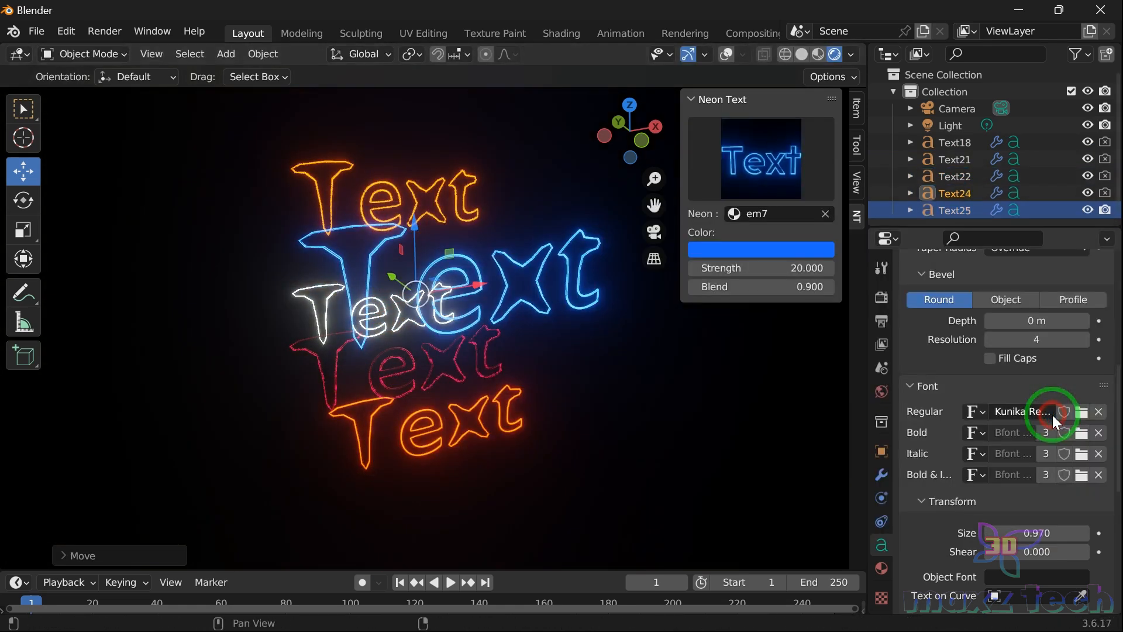
left_click(582, 258)
left_click_drag(474, 292, 632, 444)
Add the light-orange neon text preset, the first in the gallery's third row, and move it to the left of the stacked texts
left_click(778, 194)
left_click(580, 421)
left_click(408, 315)
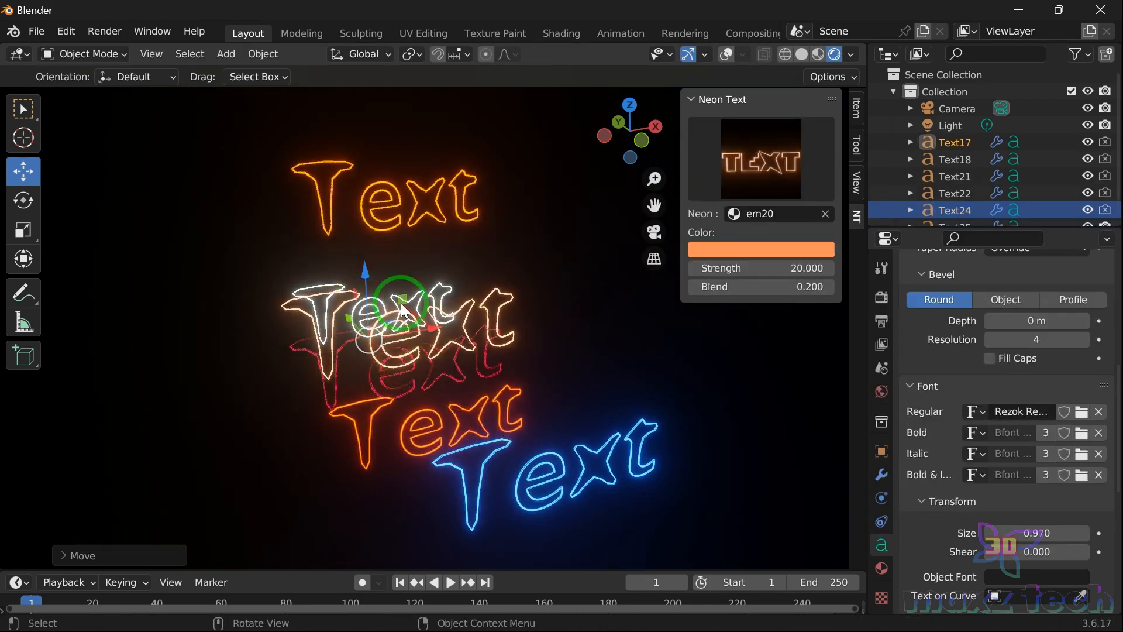
left_click_drag(408, 316, 182, 328)
left_click(419, 440)
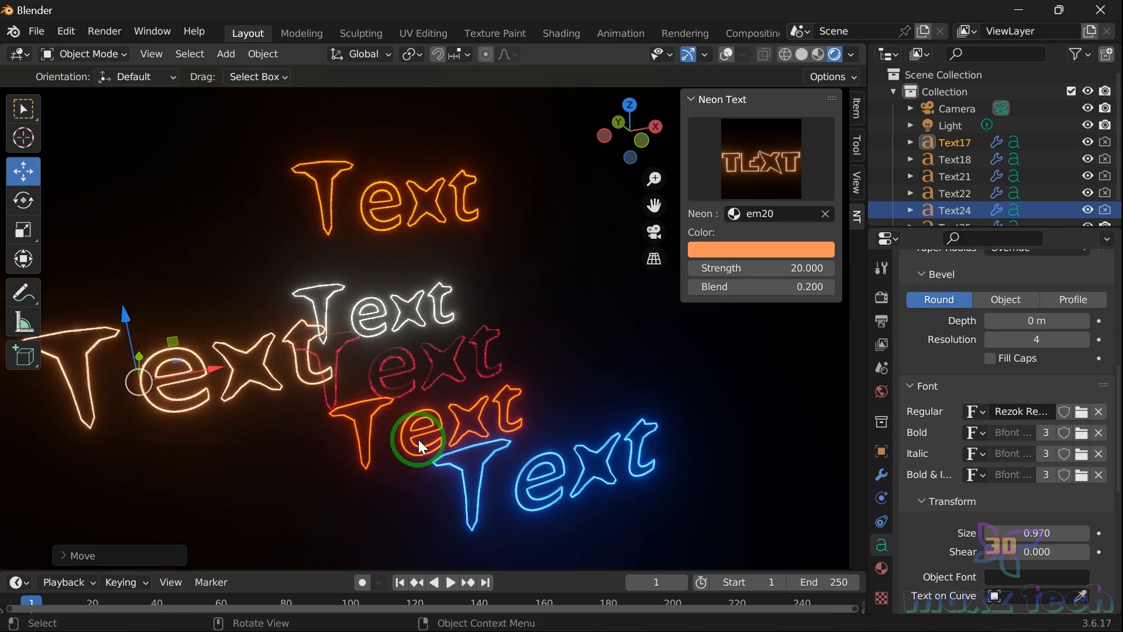
Change the regular font of the light-orange neon text to Stencil from the Windows Fonts folder
left_click(88, 328)
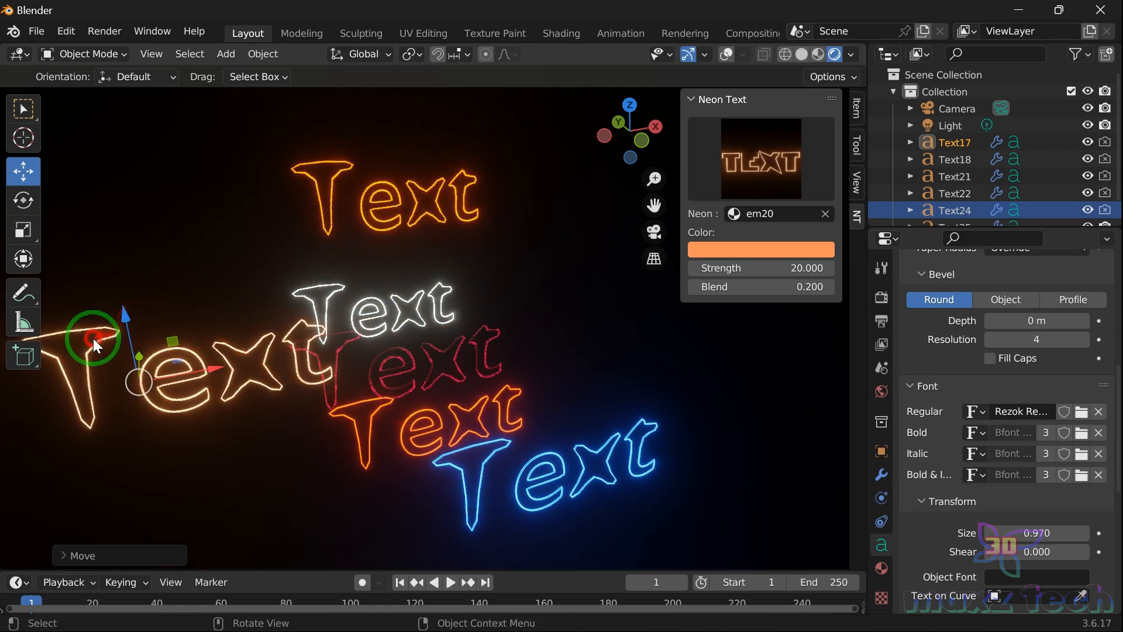
left_click(1082, 412)
left_click(148, 470)
scroll(554, 370, "down", 3)
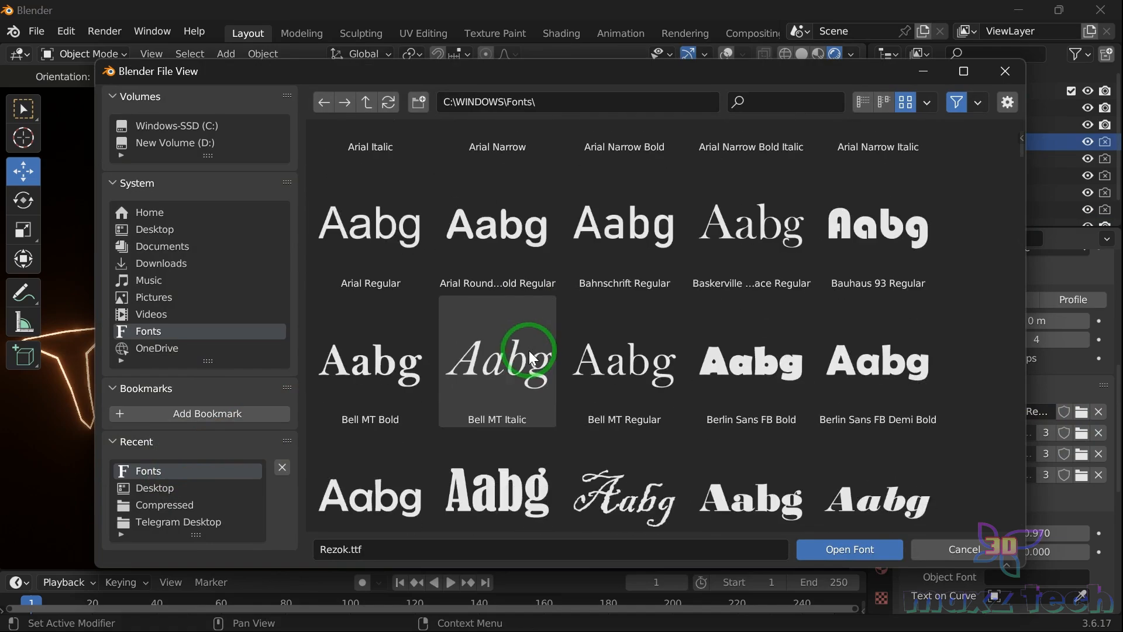
left_click_drag(1023, 143, 1040, 497)
left_click(406, 335)
left_click(877, 544)
left_click_drag(637, 129, 672, 93)
Extrude the light-orange Stencil text by 0.07 m
scroll(981, 381, "up", 10)
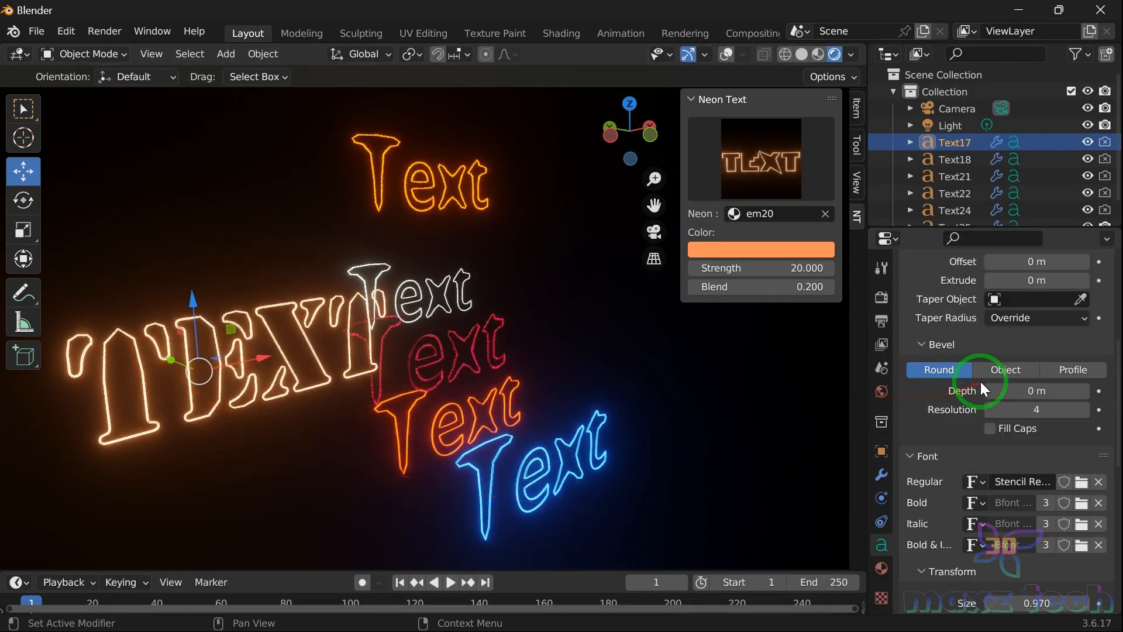
scroll(981, 381, "up", 3)
scroll(981, 382, "down", 8)
left_click_drag(1033, 326, 1043, 327)
left_click_drag(630, 130, 607, 342)
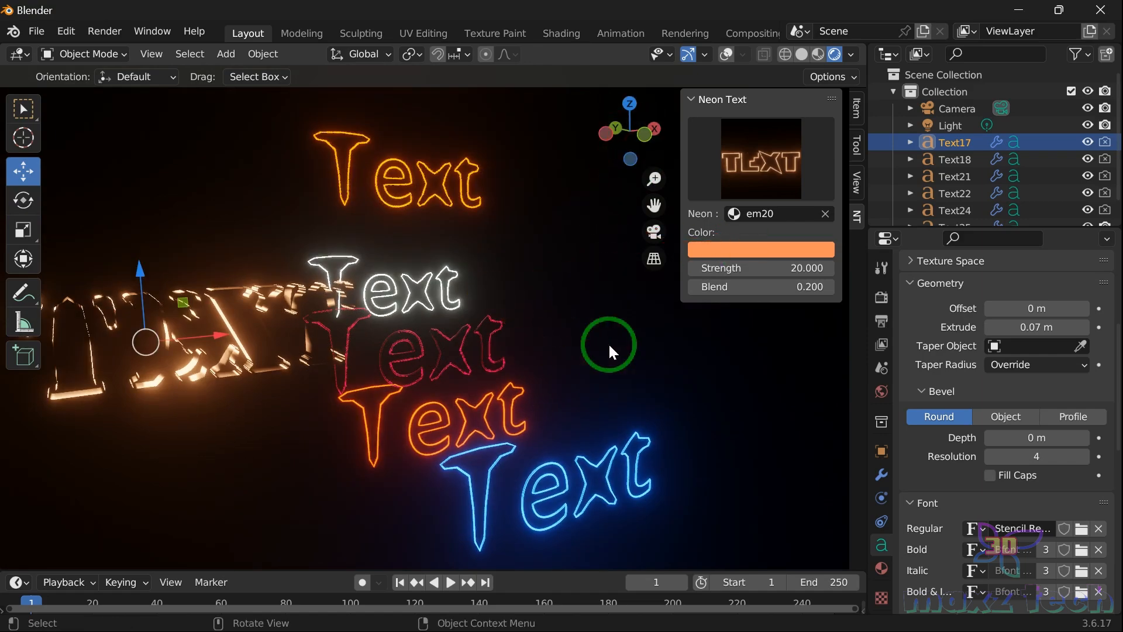
Assign the em6 neon material to the extruded Stencil text
left_click(793, 215)
left_click(781, 343)
mouse_move(621, 138)
left_mouse_down()
mouse_move(667, 157)
mouse_move(655, 126)
mouse_move(613, 136)
left_mouse_up()
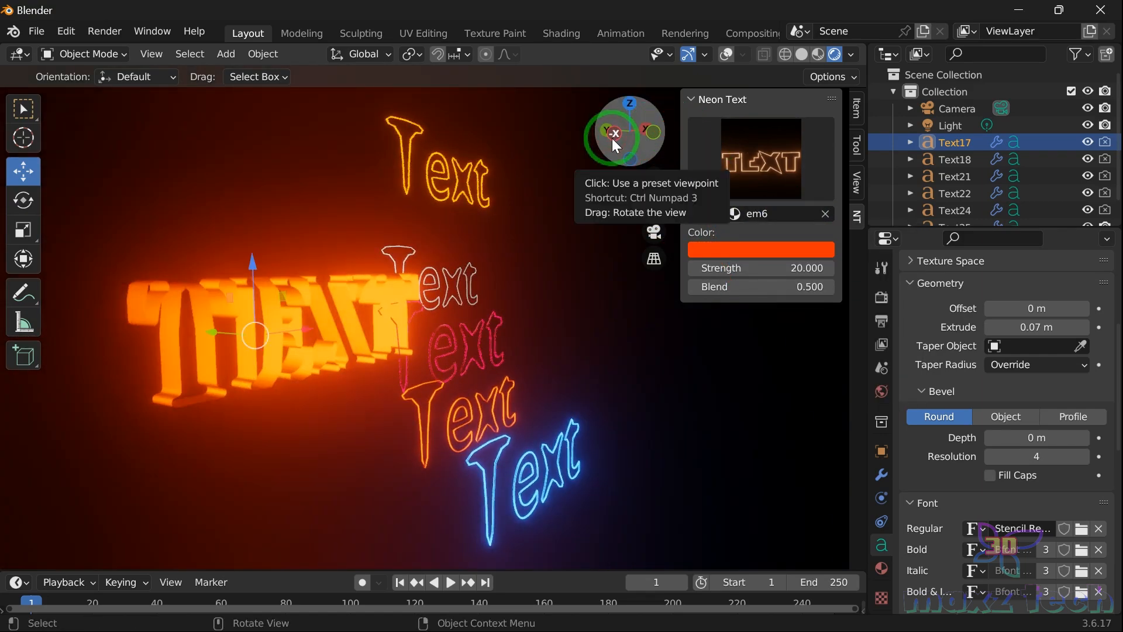